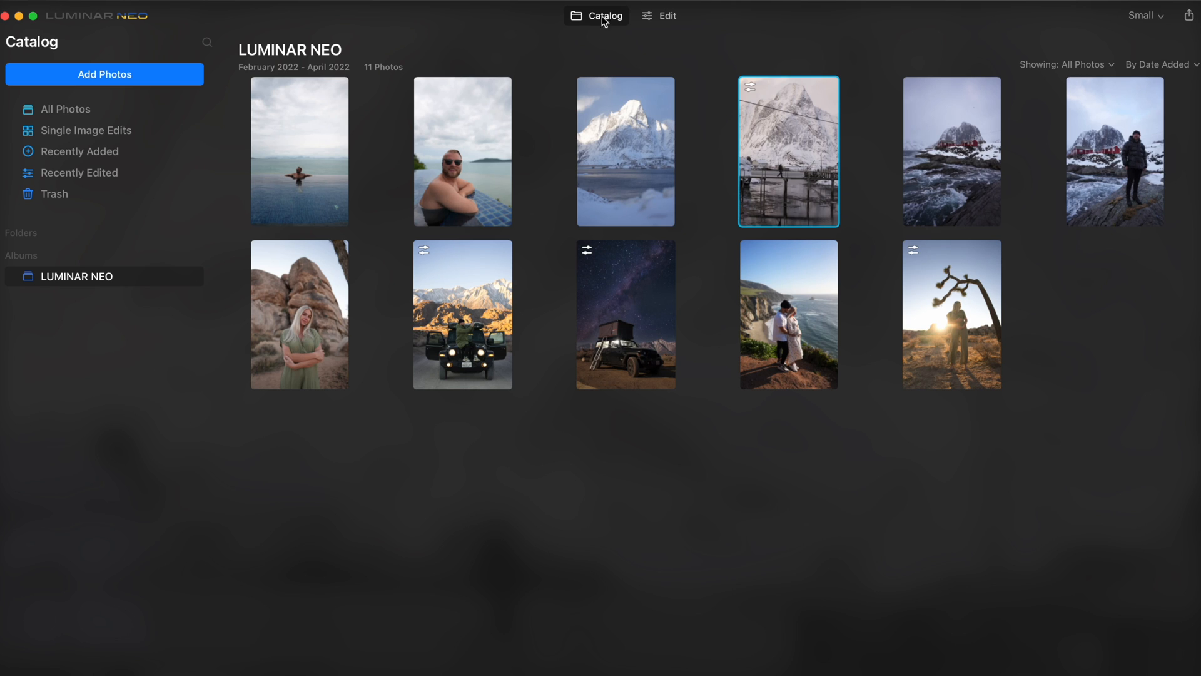
- Switch the selected snowy mountain pier photo into editing mode
click(668, 17)
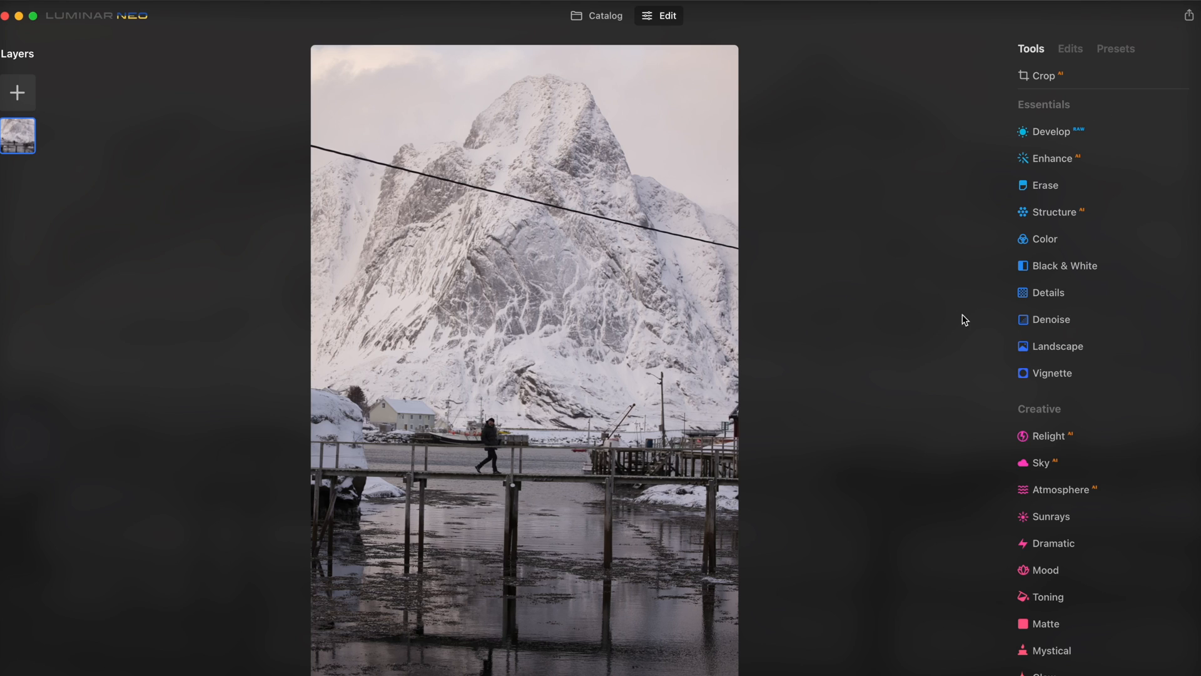
- Show the Develop adjustments for the mountain photo
click(1185, 133)
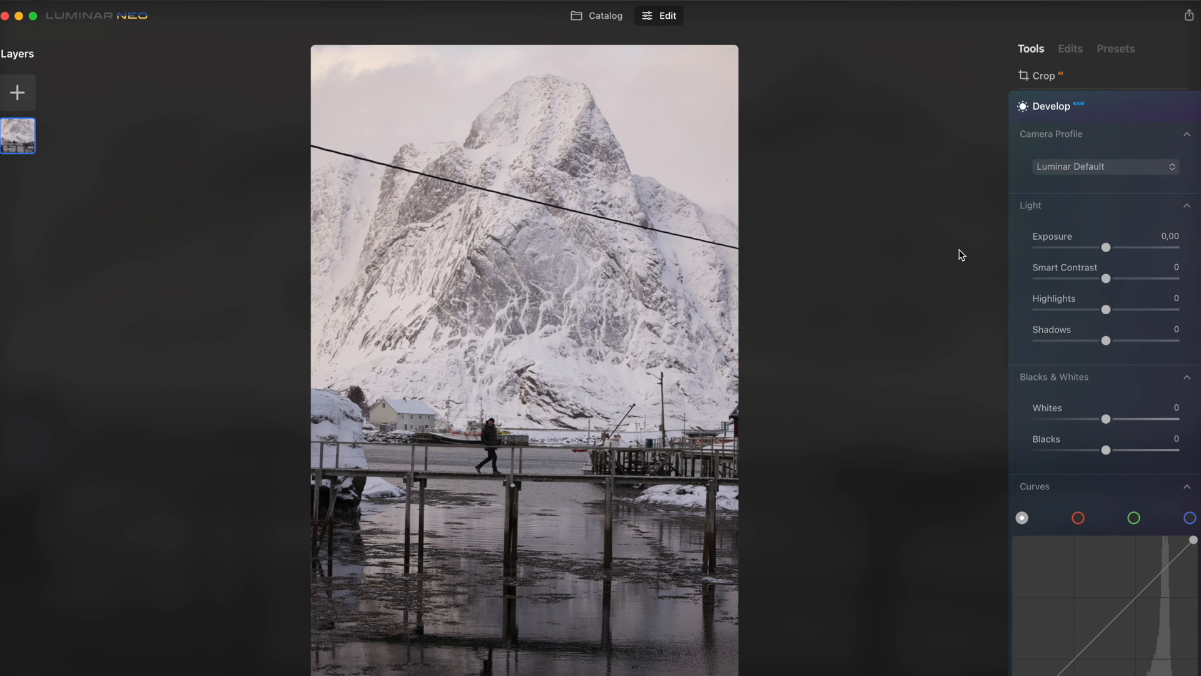
scroll(1024, 262, down, 4)
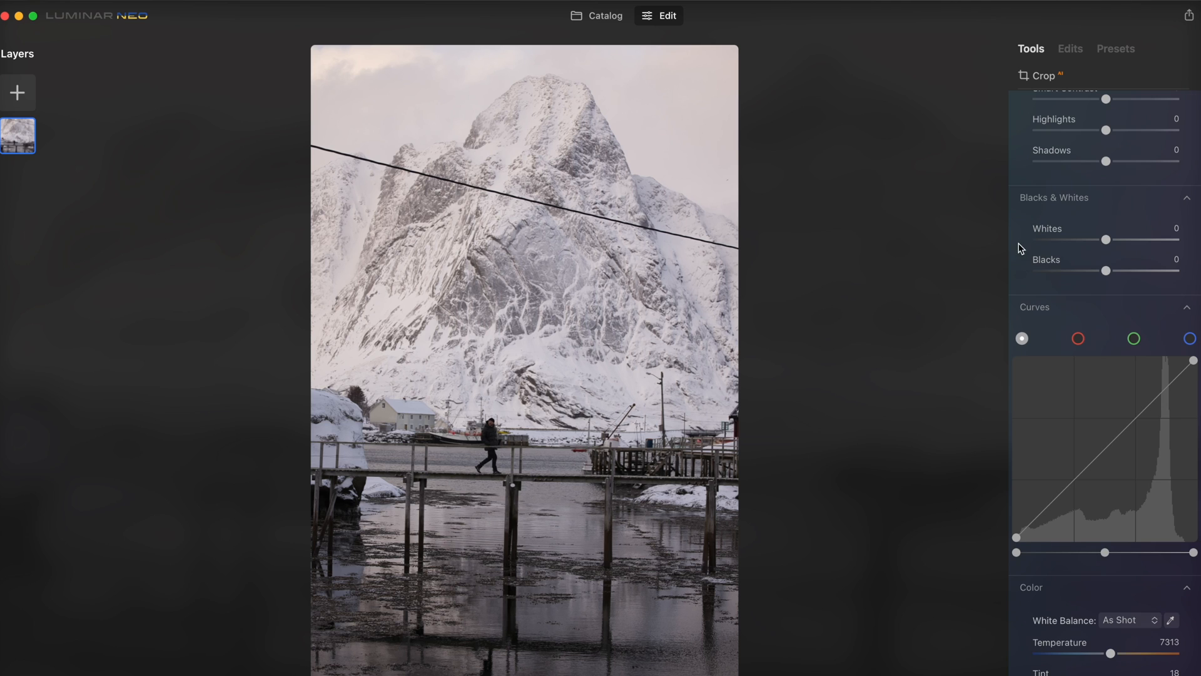
scroll(1080, 251, down, 2)
scroll(1183, 260, down, 2)
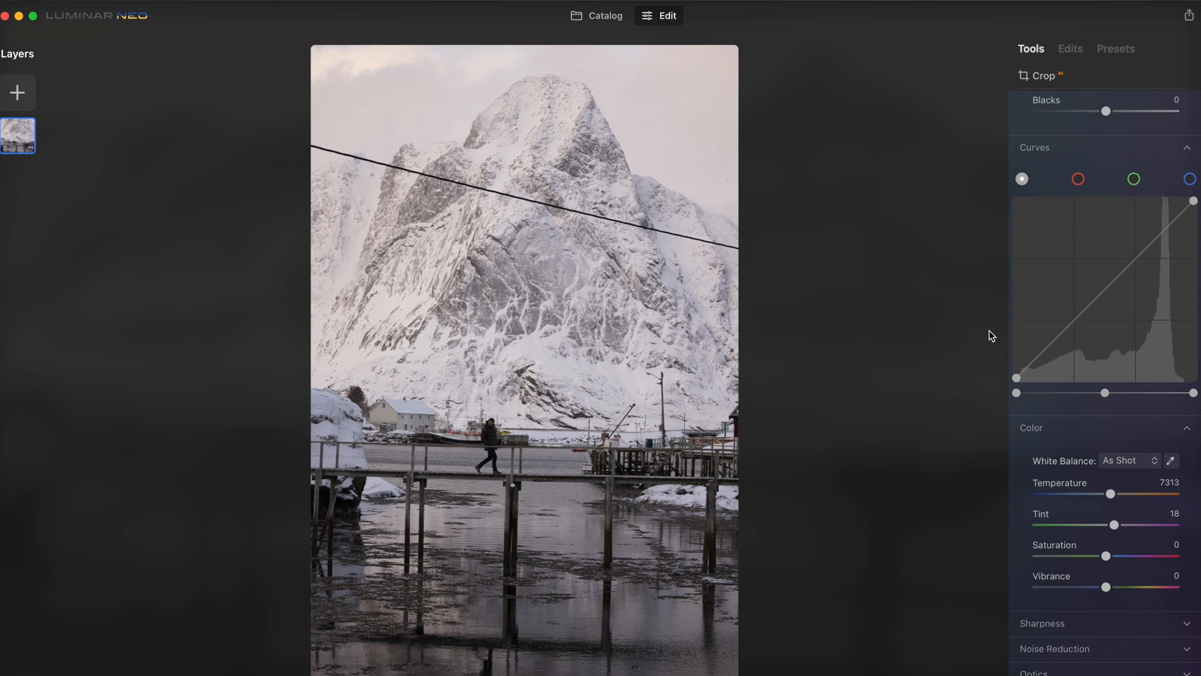
scroll(1015, 319, down, 4)
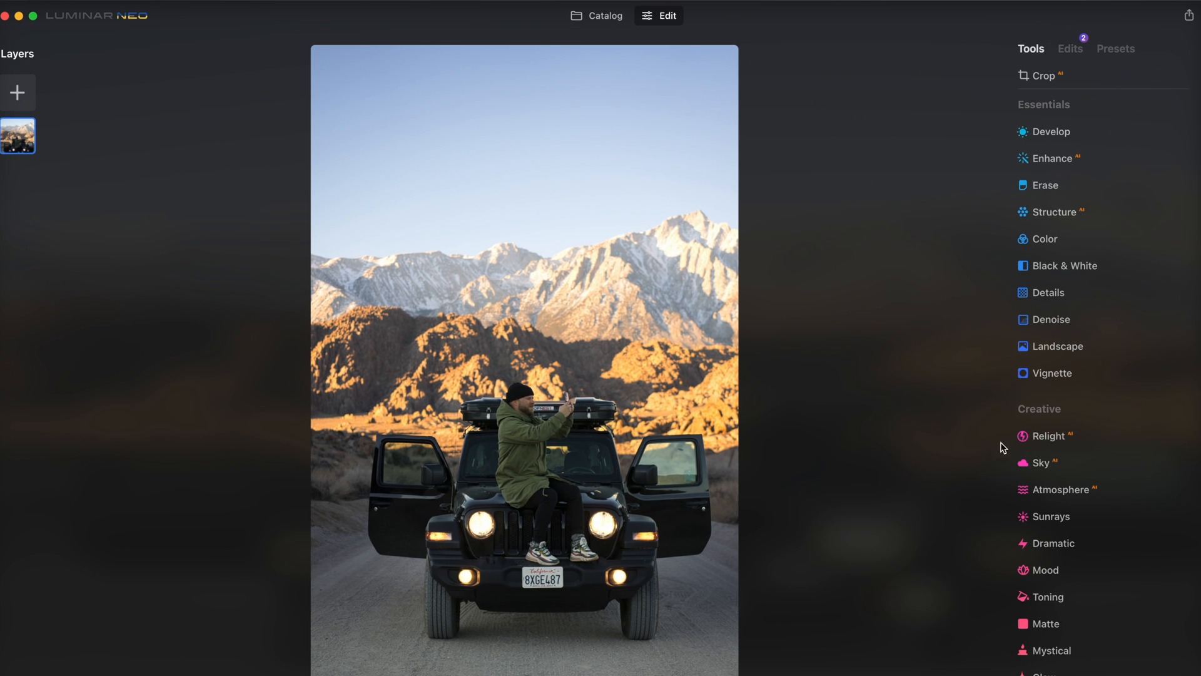
- Relight the jeep photo to Brightness Near 65, Brightness Far -42, Depth 56 and compare before/after
click(1044, 443)
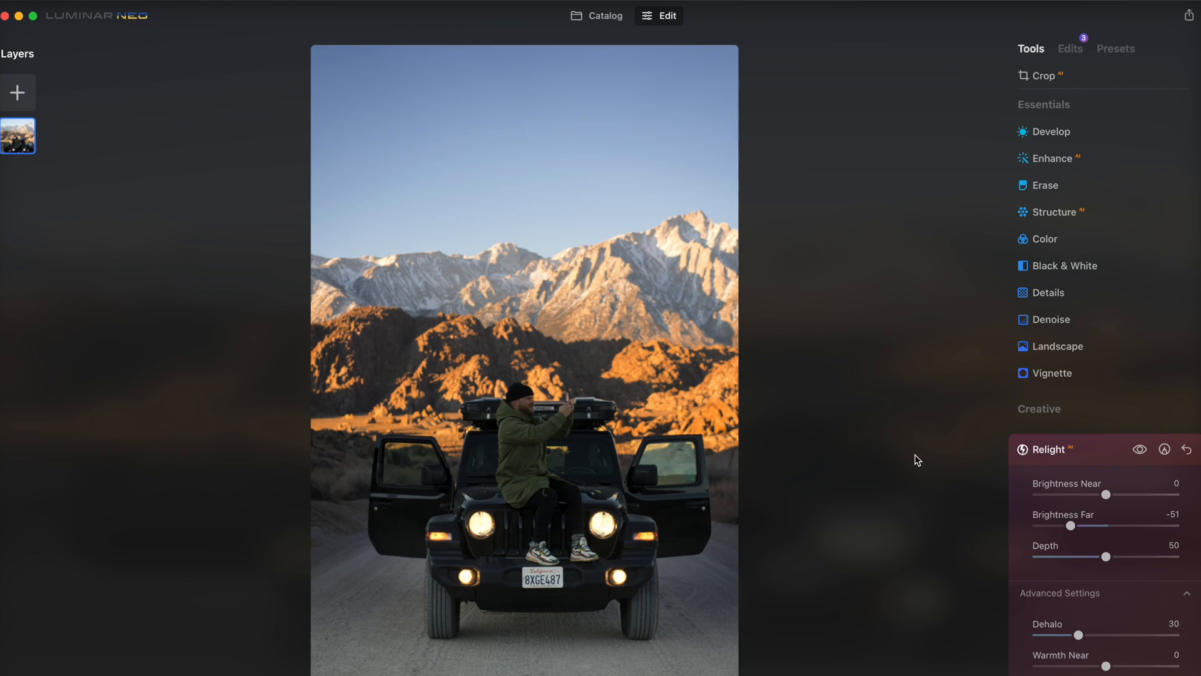
drag(1071, 524, 1077, 525)
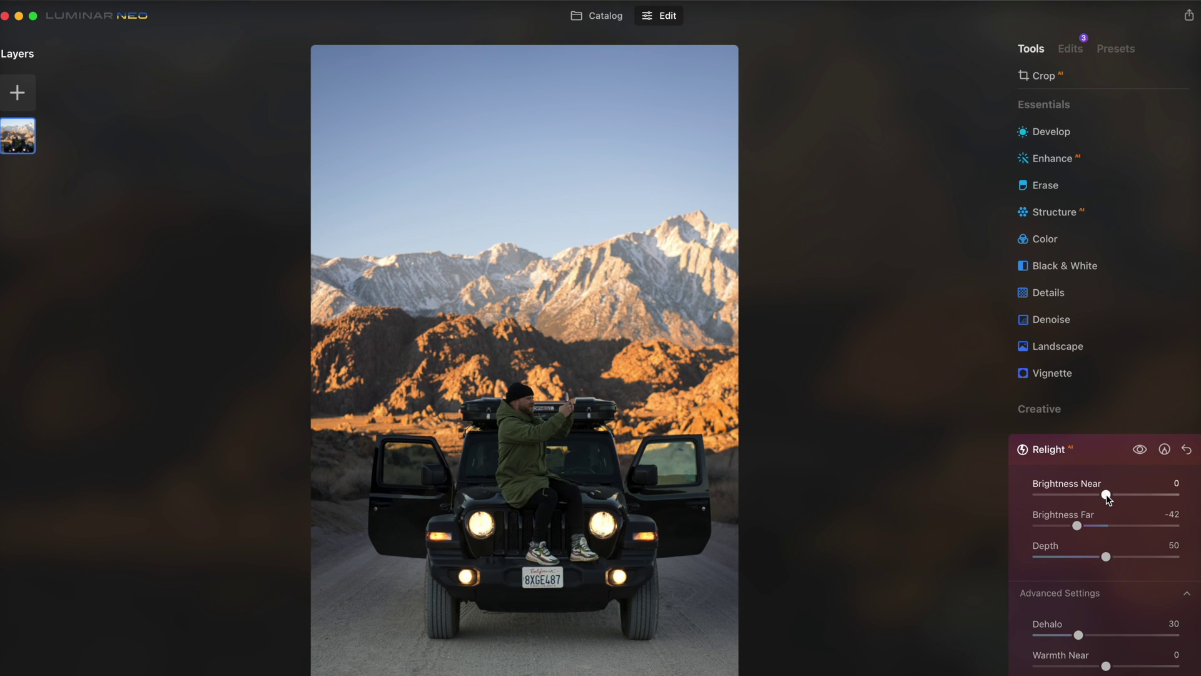
drag(1122, 497, 1153, 498)
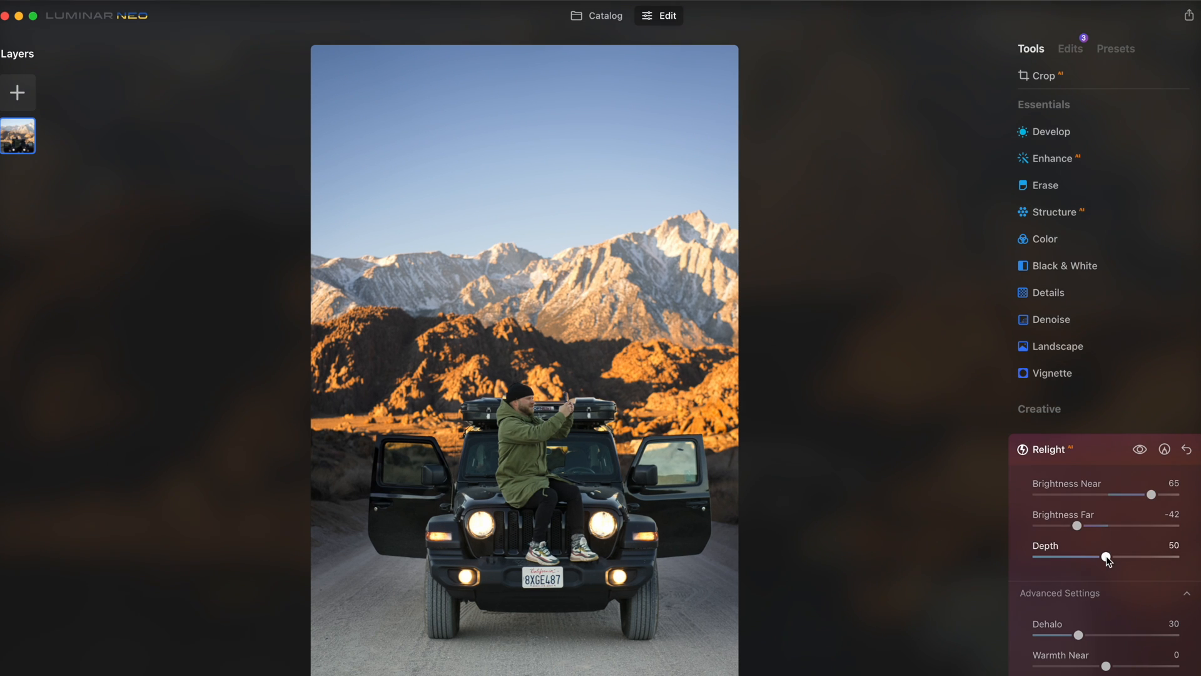
mouse_move(1106, 556)
mouse_down()
mouse_move(1149, 557)
mouse_move(1048, 559)
mouse_move(1116, 542)
mouse_up()
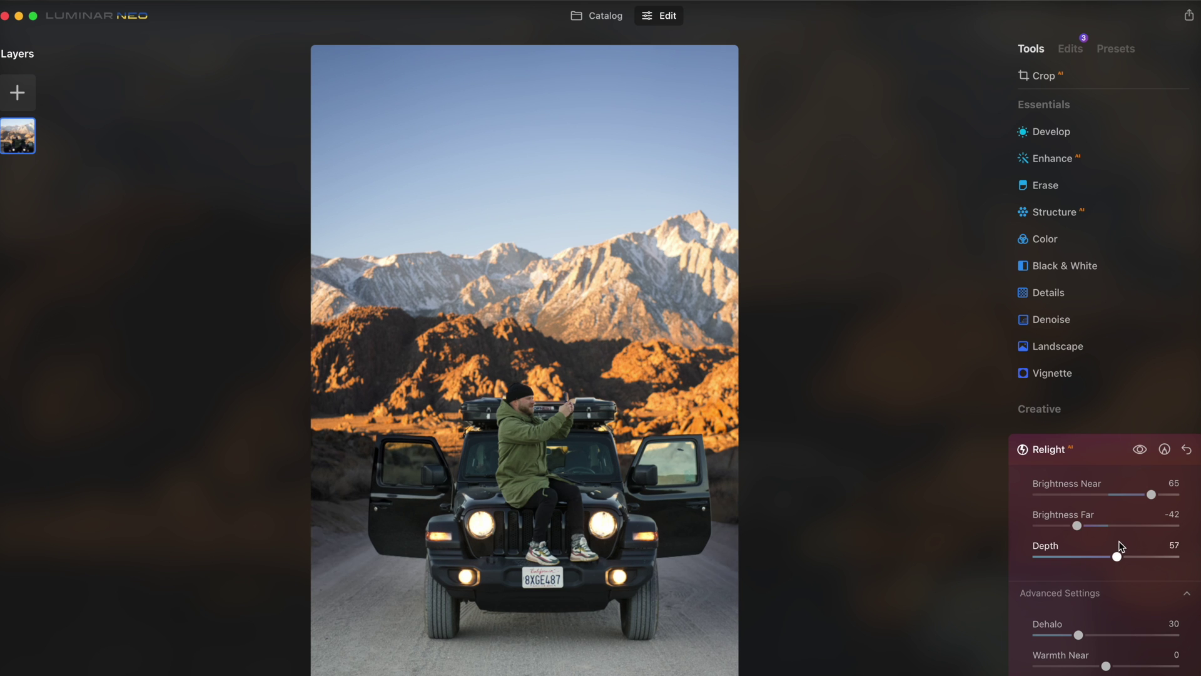
click(1139, 450)
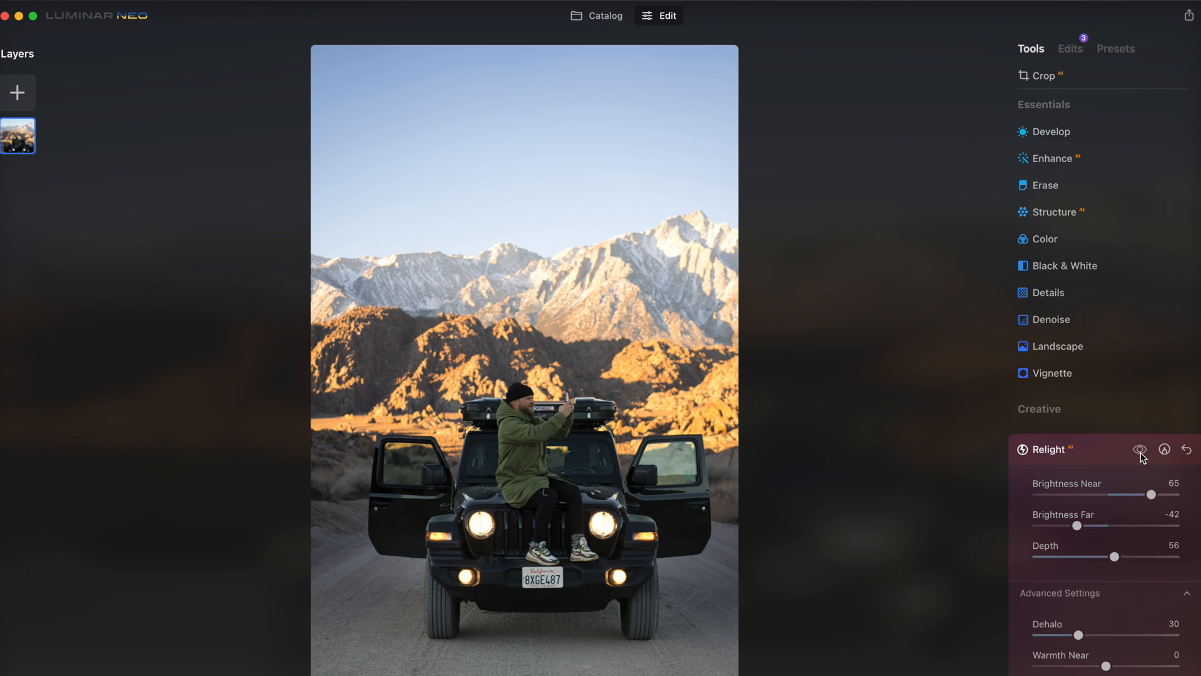
click(1139, 450)
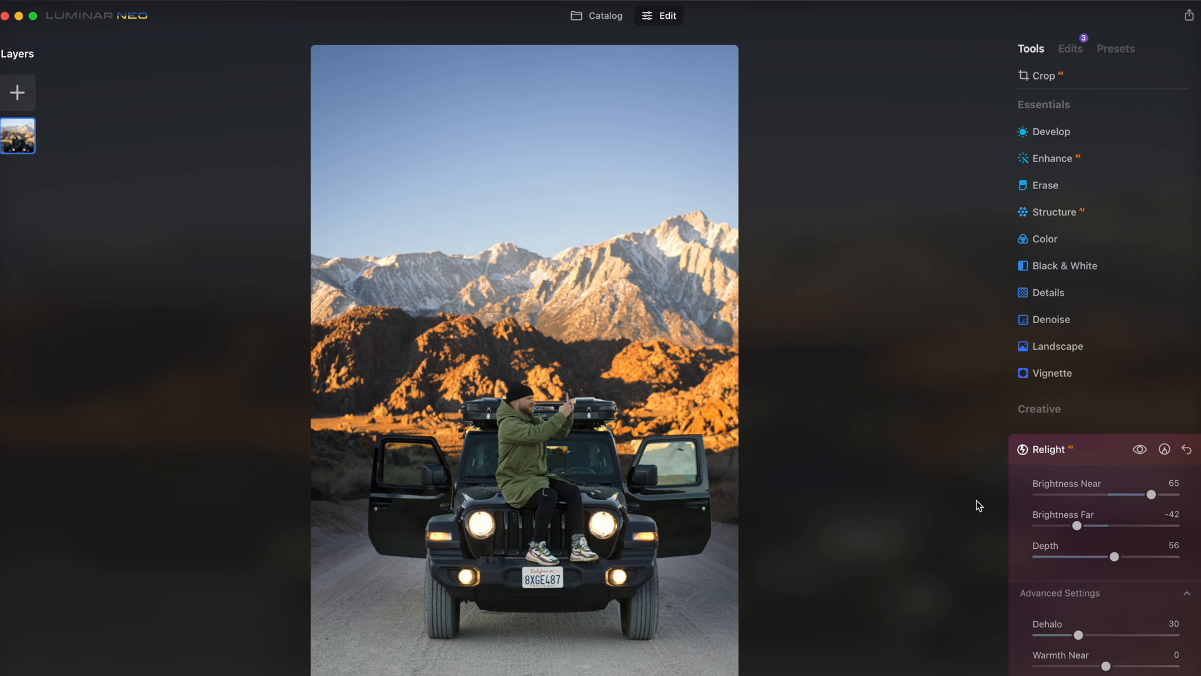
scroll(1032, 535, down, 3)
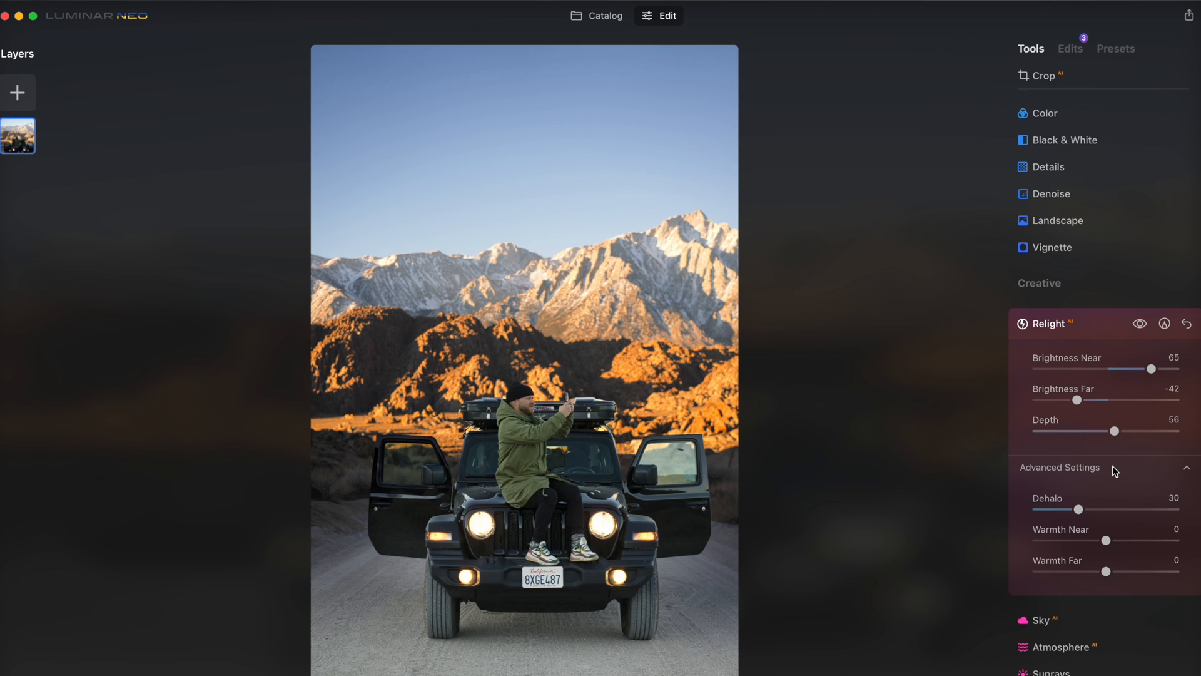
scroll(1113, 465, down, 1)
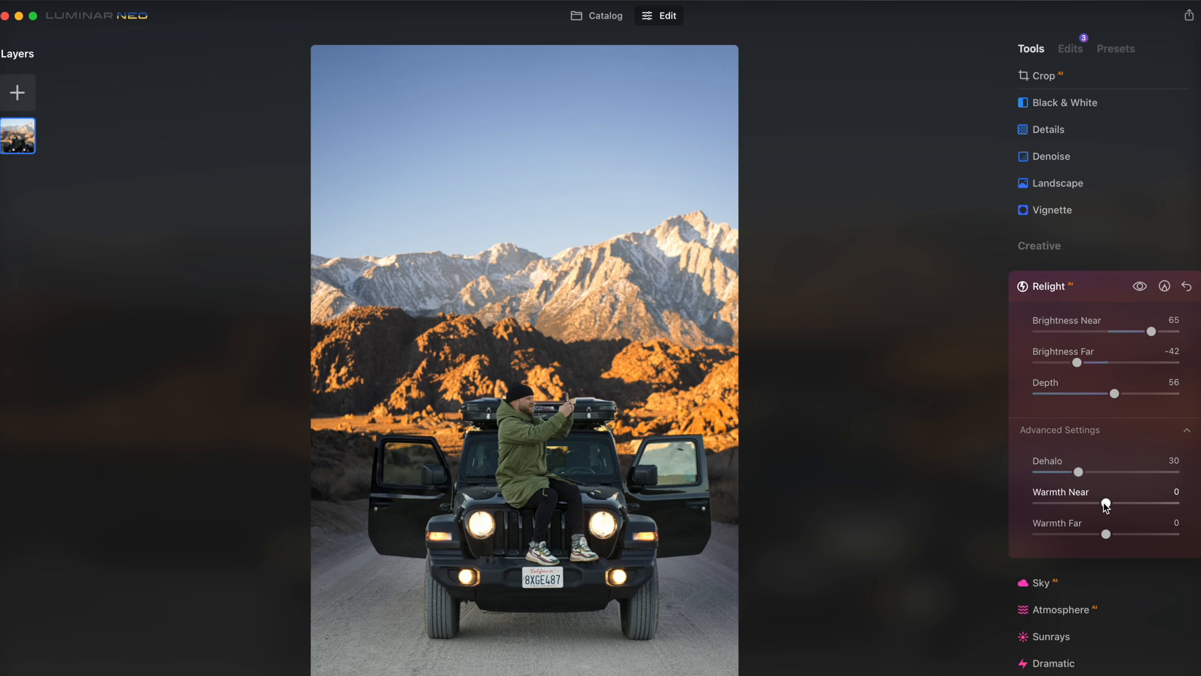
- Soften the relighting to Brightness Near 52, Far -21, Warmth Near 20 and compare before/after
drag(1106, 505, 1123, 505)
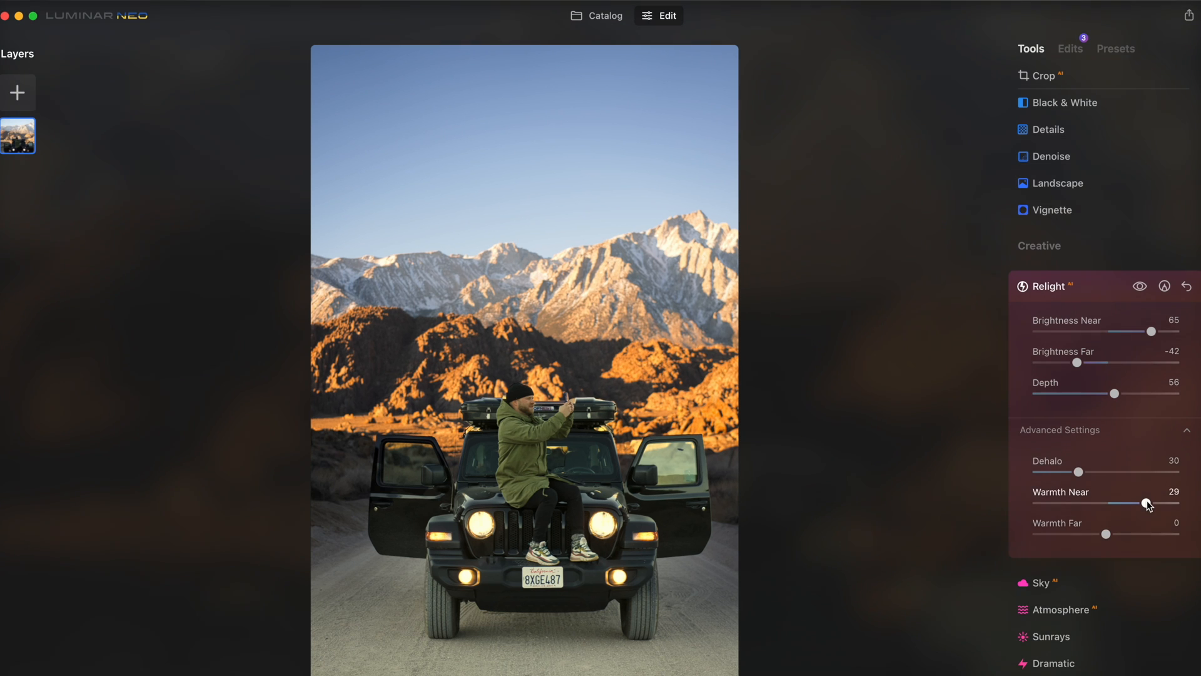
click(1140, 287)
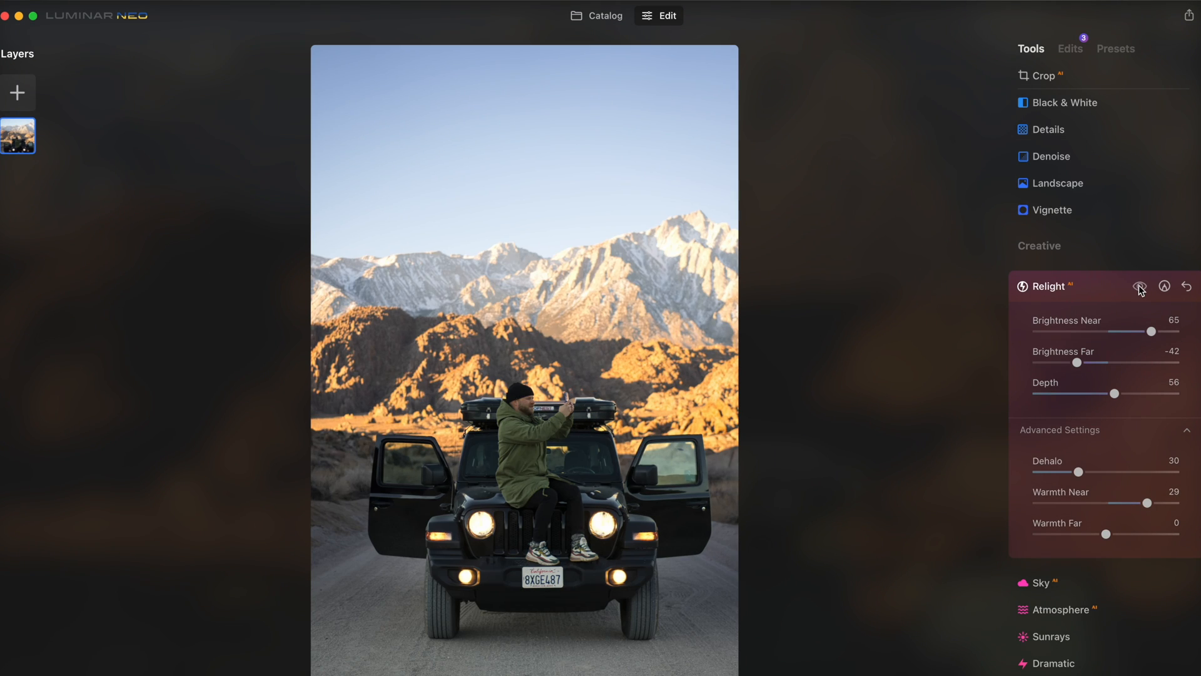
click(1139, 288)
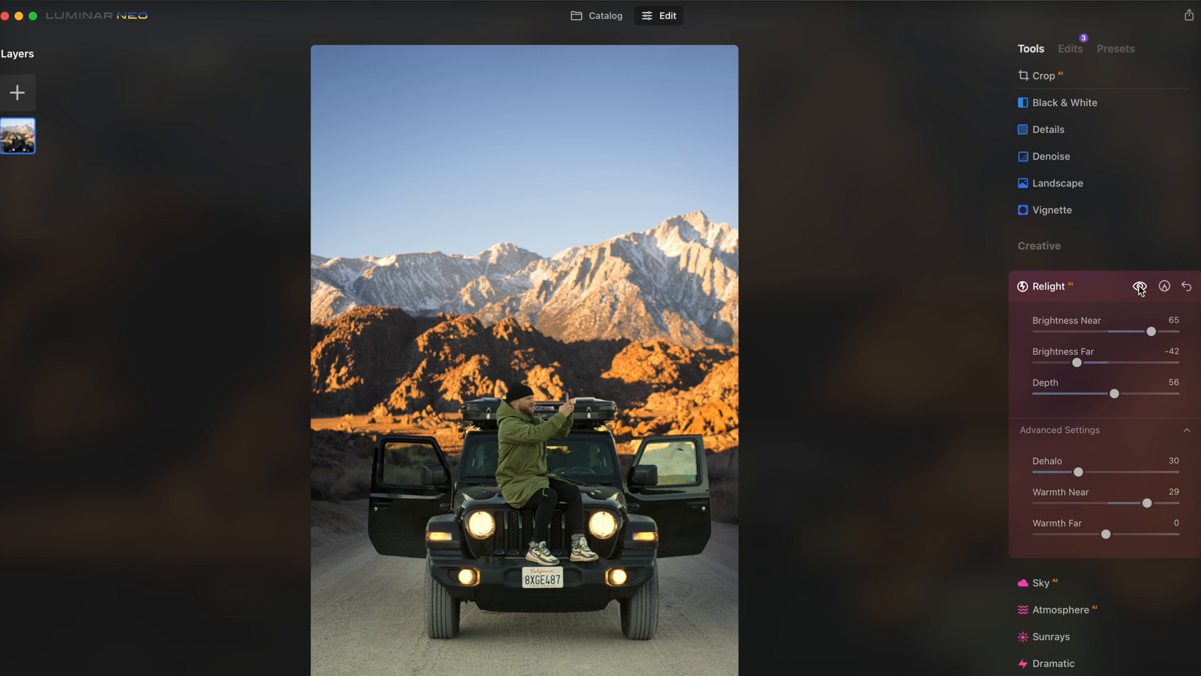
drag(1146, 508, 1139, 507)
drag(1149, 336, 1135, 336)
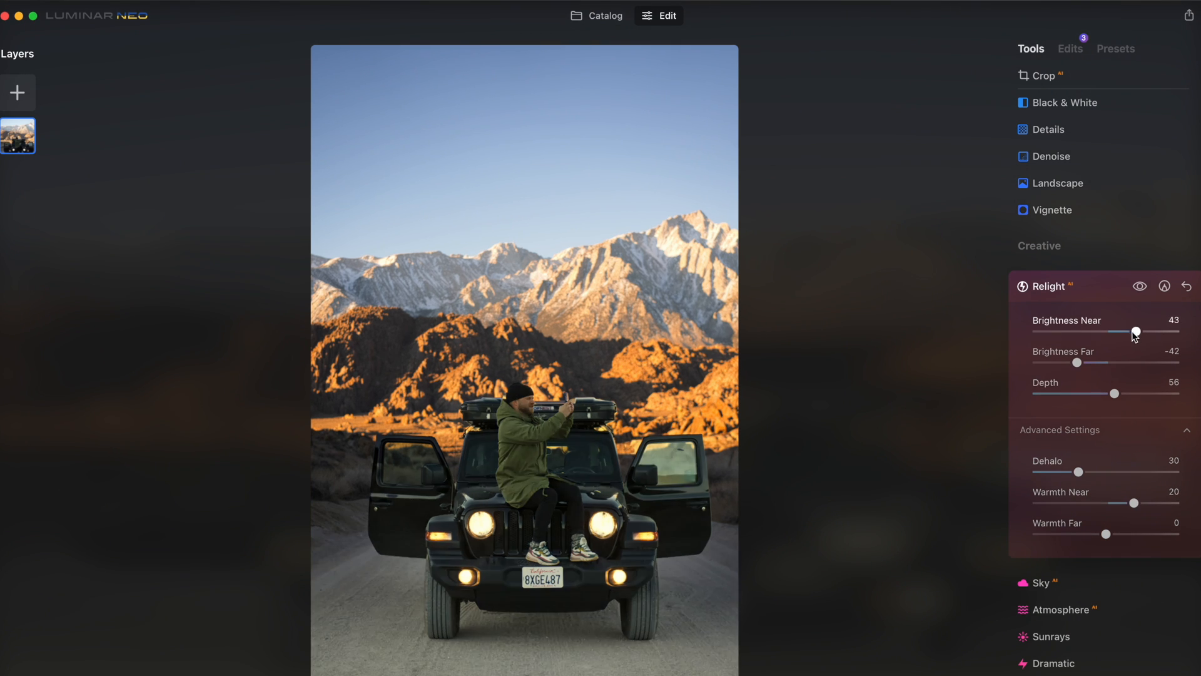
drag(1077, 364, 1088, 366)
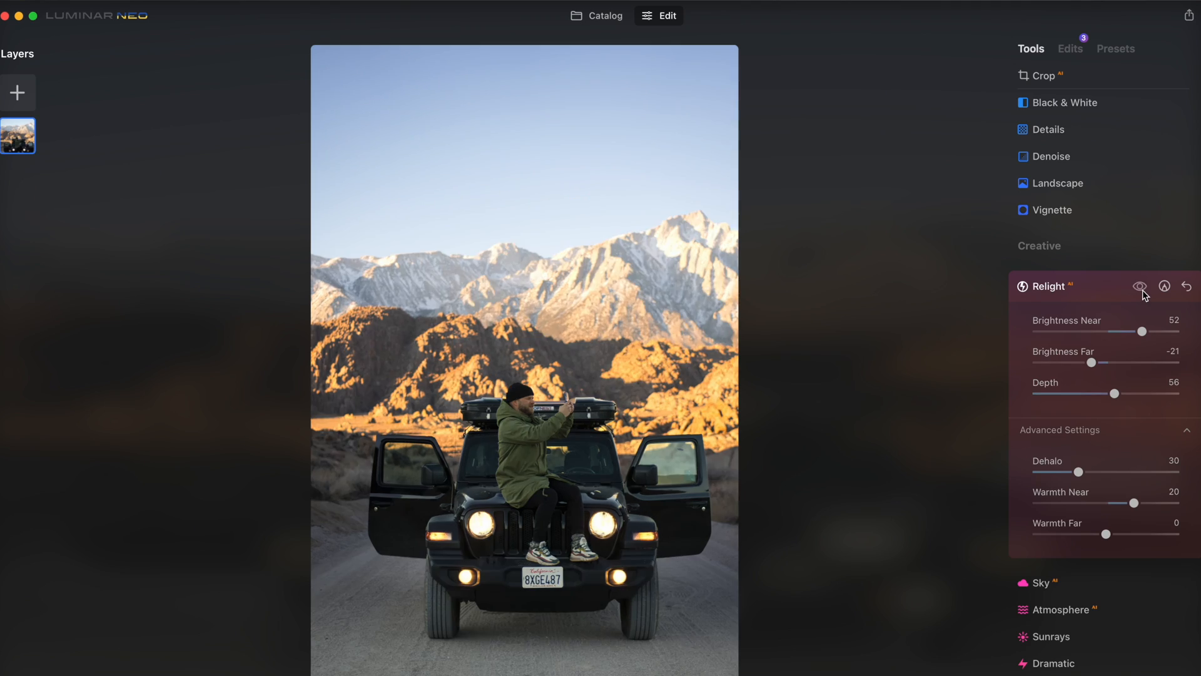
click(1142, 290)
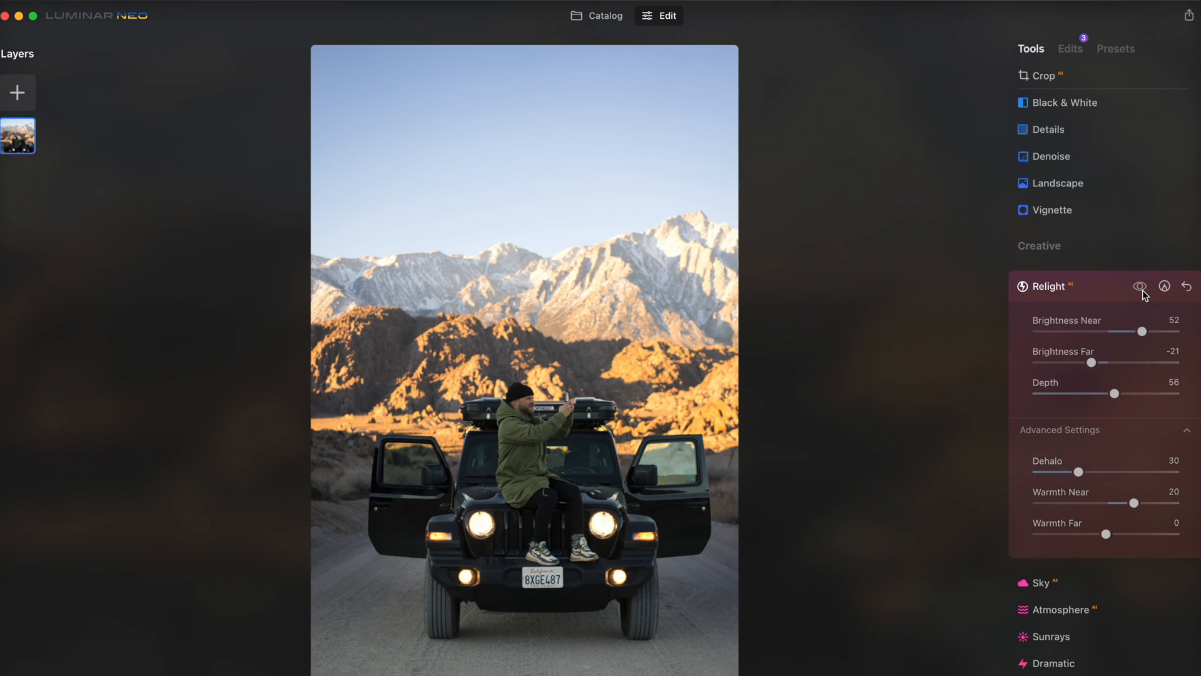
click(1141, 290)
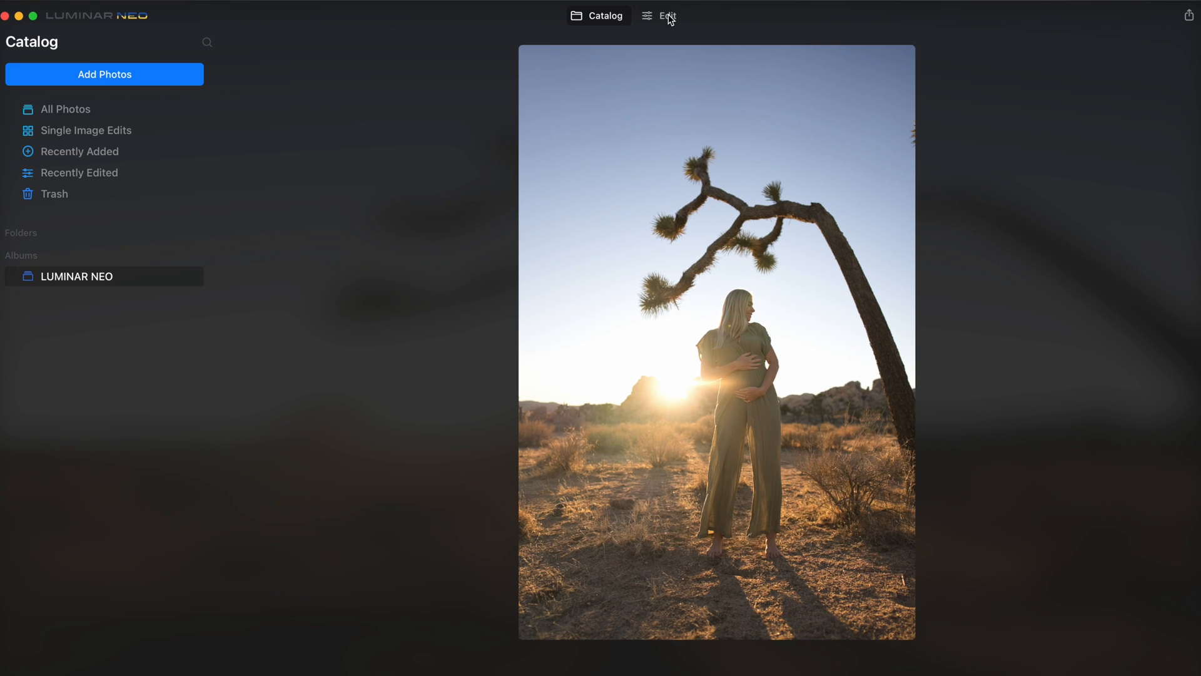
- Erase the tree trunk and branches from the desert portrait with an enlarged brush
click(668, 16)
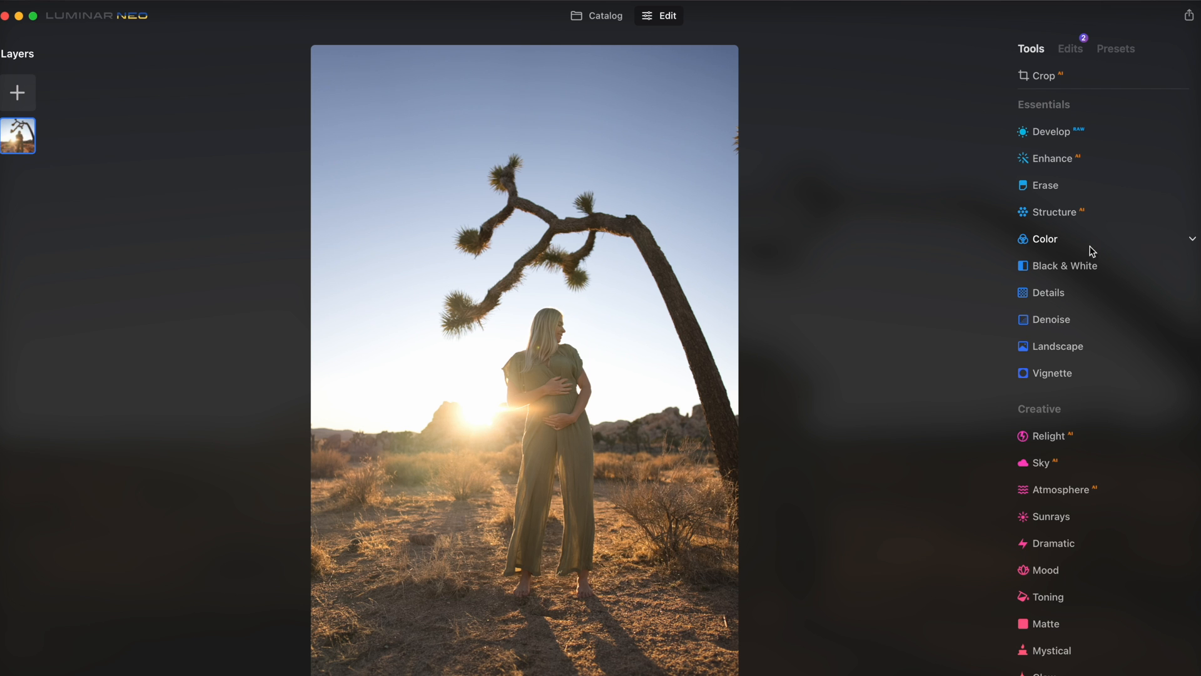
click(1051, 195)
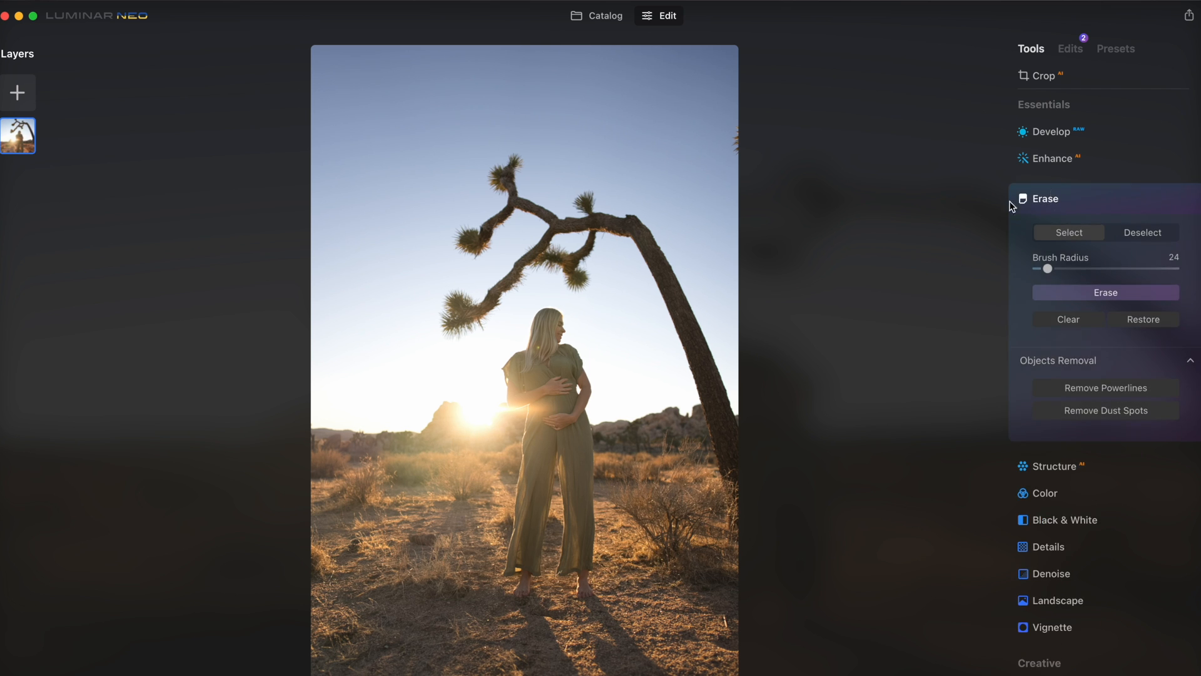
drag(1049, 269, 1054, 269)
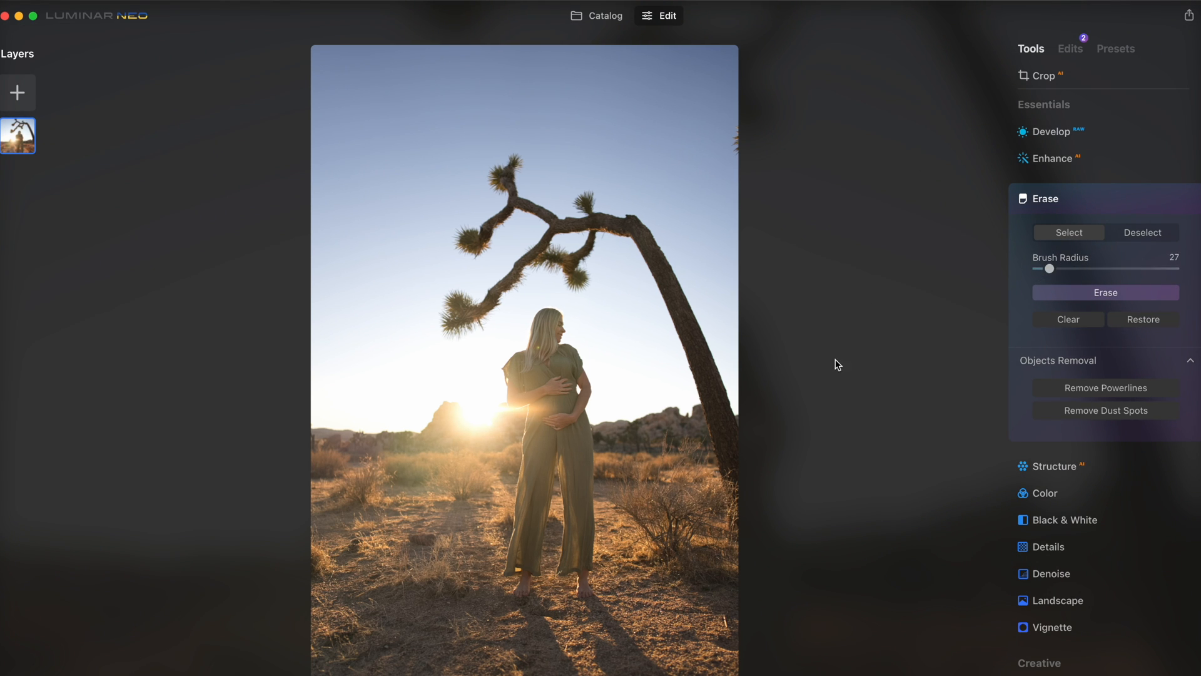
drag(1049, 268, 1058, 269)
mouse_move(733, 456)
mouse_down()
mouse_move(626, 232)
mouse_move(571, 235)
mouse_move(566, 255)
mouse_move(477, 276)
mouse_move(451, 316)
mouse_move(536, 220)
mouse_move(498, 161)
mouse_move(451, 247)
mouse_up()
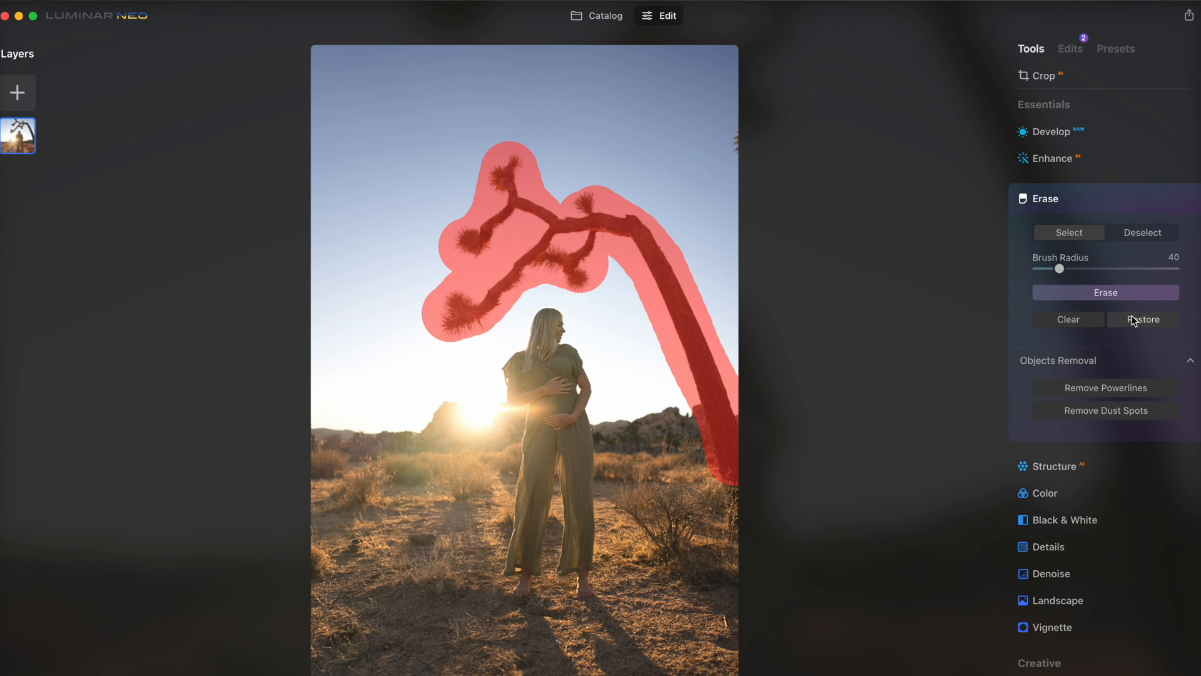
click(1128, 293)
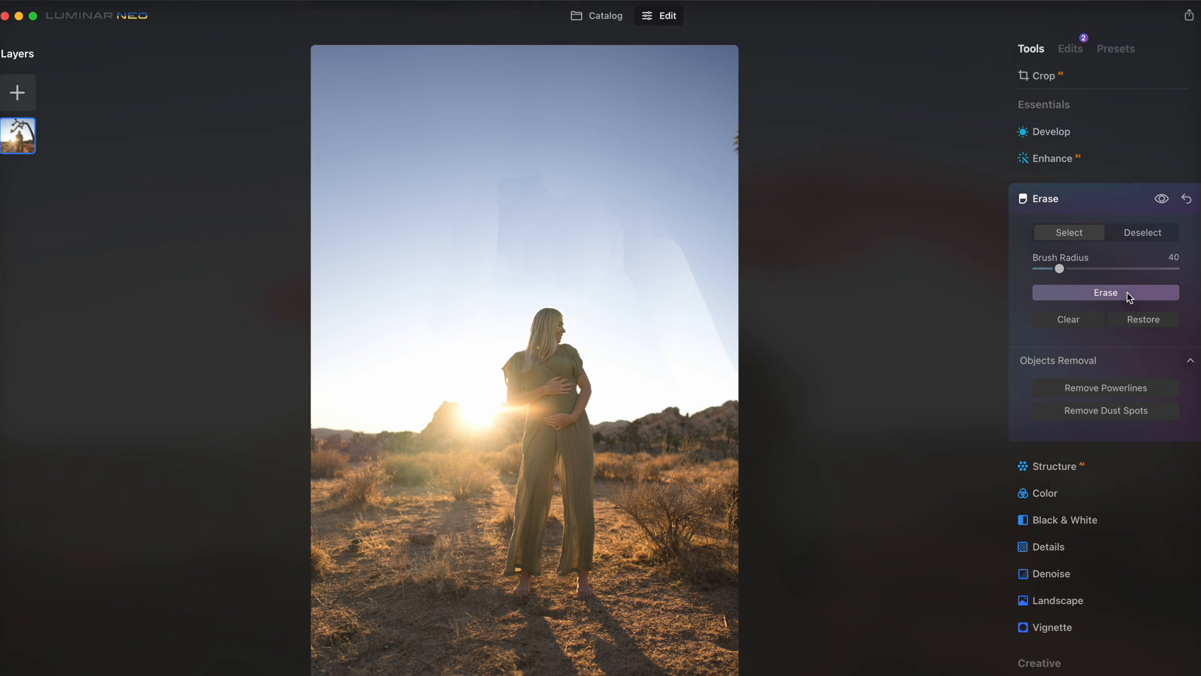
- Erase the leftover faint streaks in the sky with a smaller brush, one patch at a time
drag(1063, 272, 1049, 273)
drag(497, 249, 503, 154)
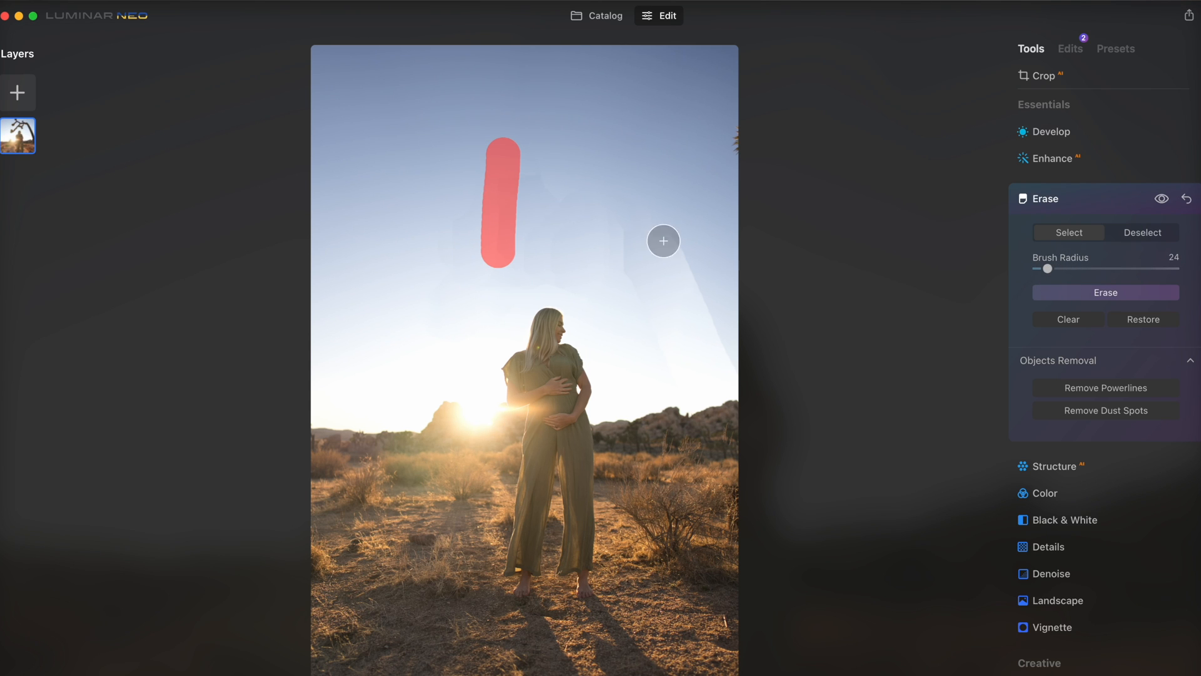
click(1084, 293)
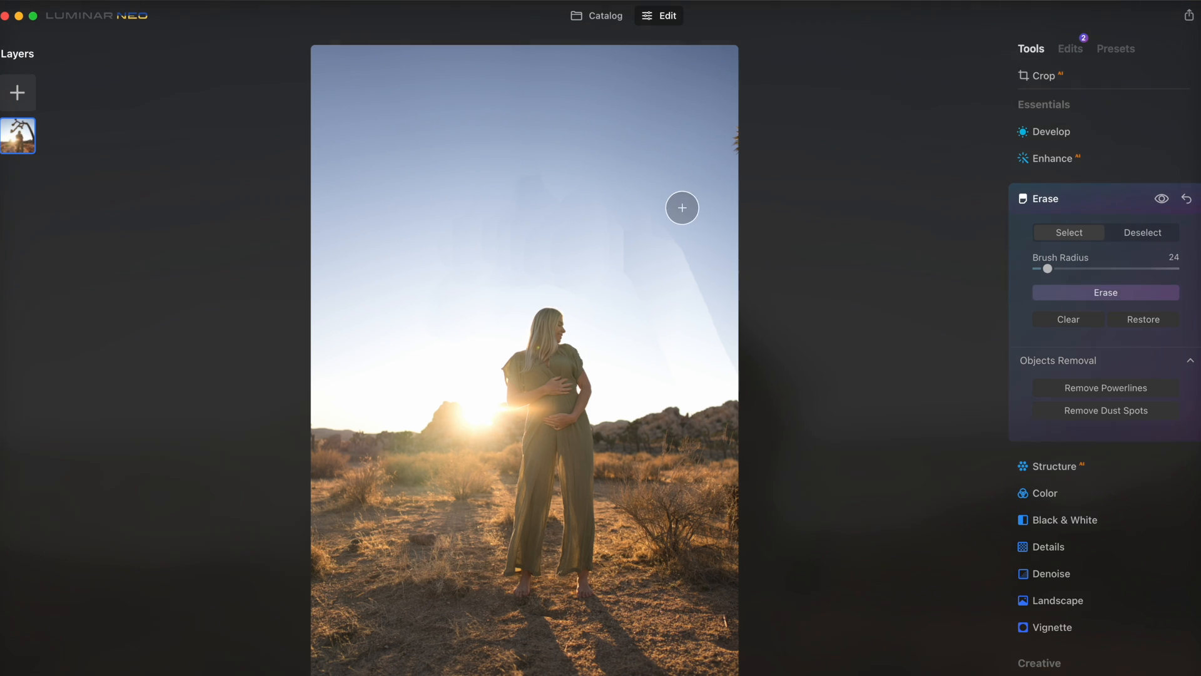
drag(623, 227, 634, 293)
click(1054, 295)
drag(661, 234, 730, 366)
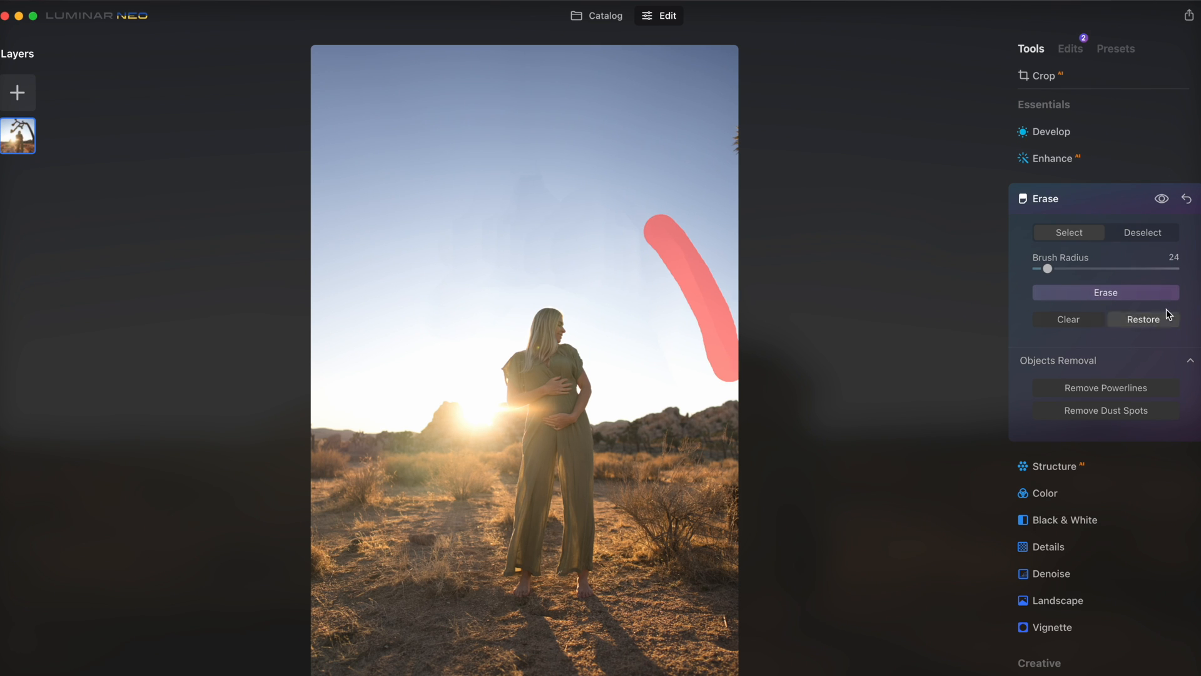
click(1144, 295)
drag(734, 150, 736, 104)
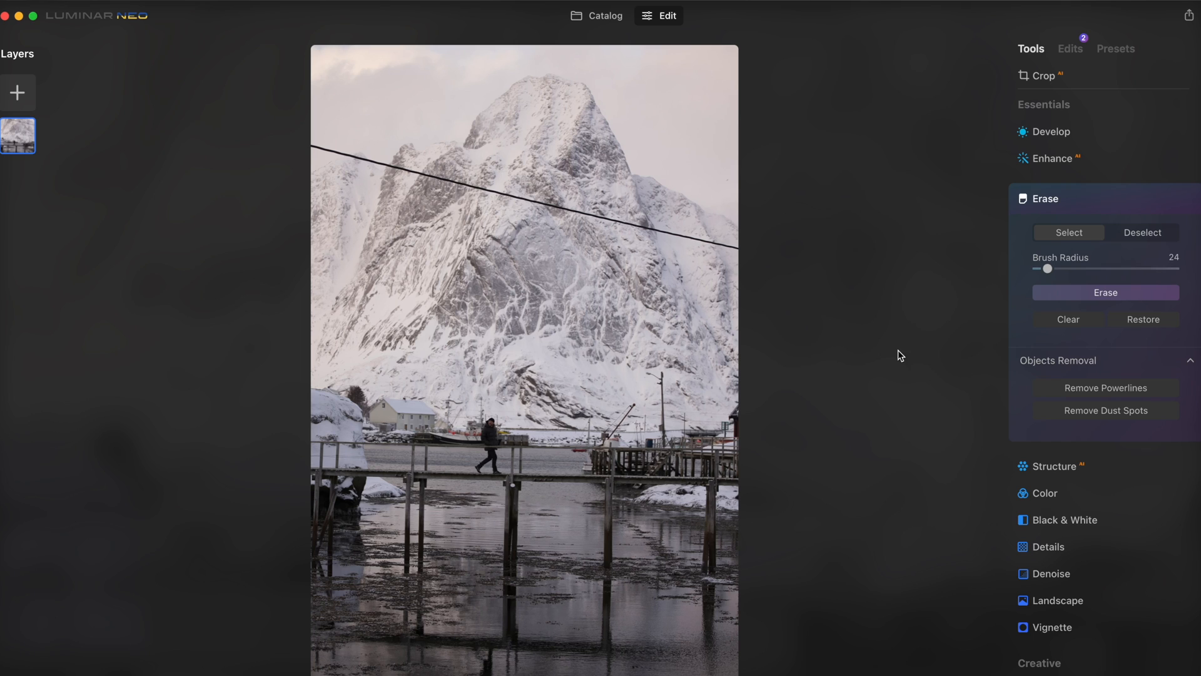
- Remove the power line from the snowy mountain sky with Remove Powerlines
click(1100, 389)
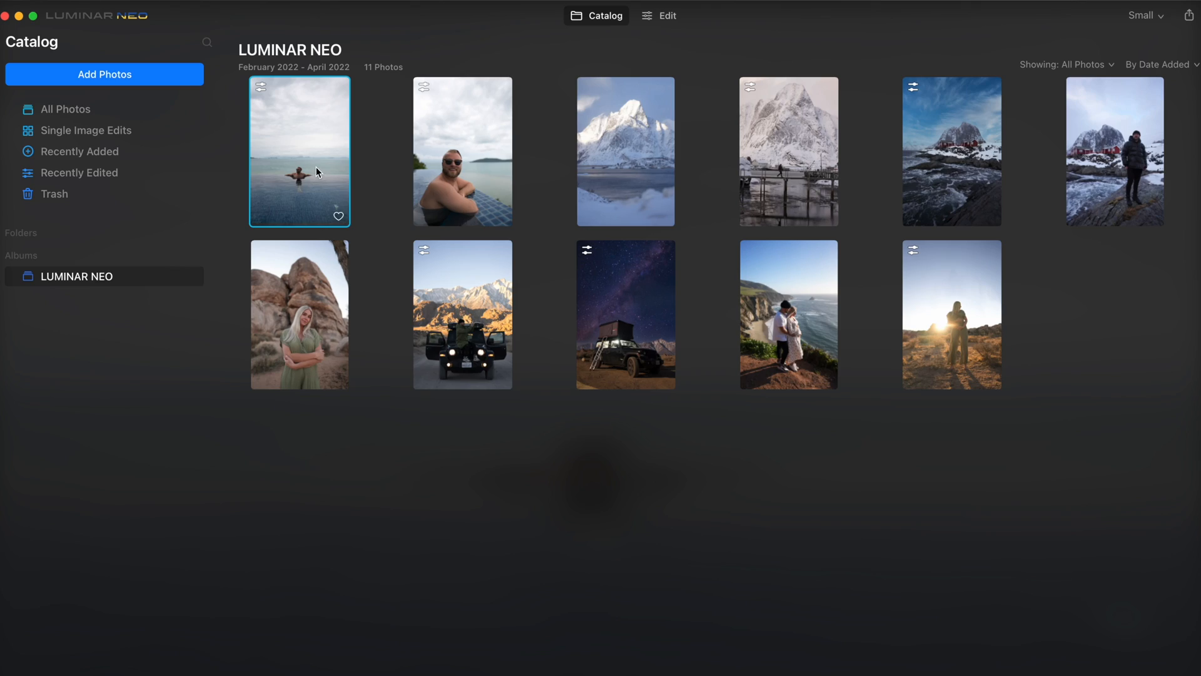
- Bring the infinity-pool photo into editing with the Sky replacement adjustments shown
double_click(316, 170)
click(675, 17)
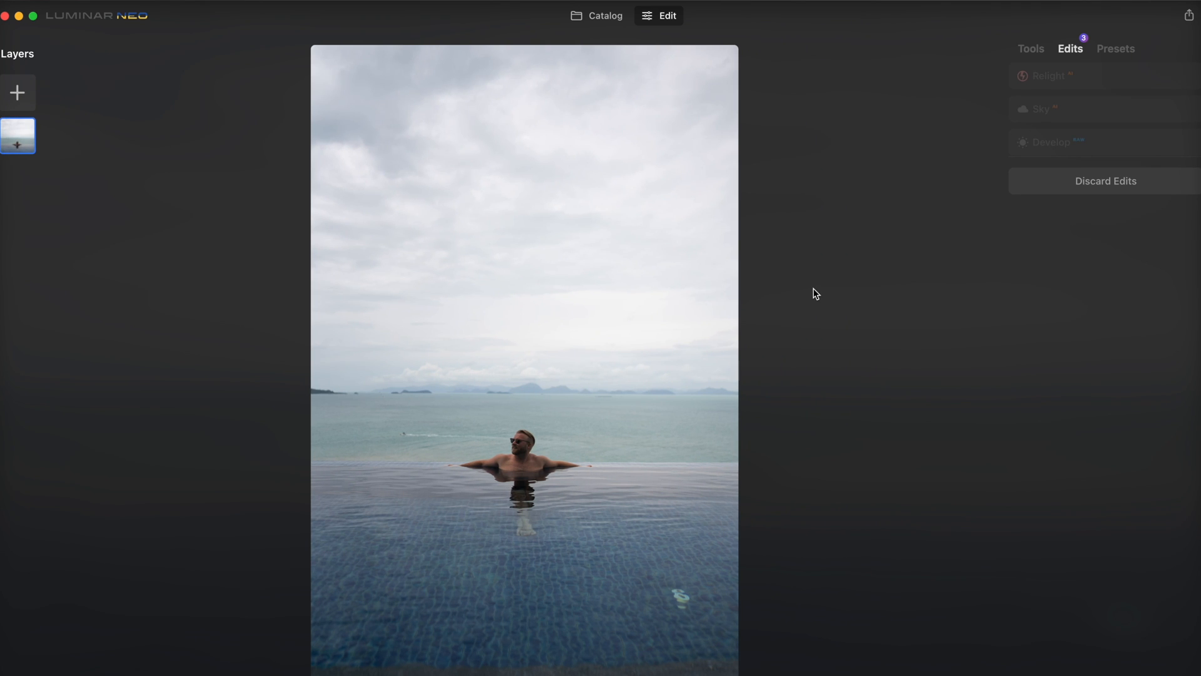
click(1029, 49)
click(1048, 463)
- Replace the pool photo's grey overcast sky with a blue sky of wispy clouds
click(1116, 163)
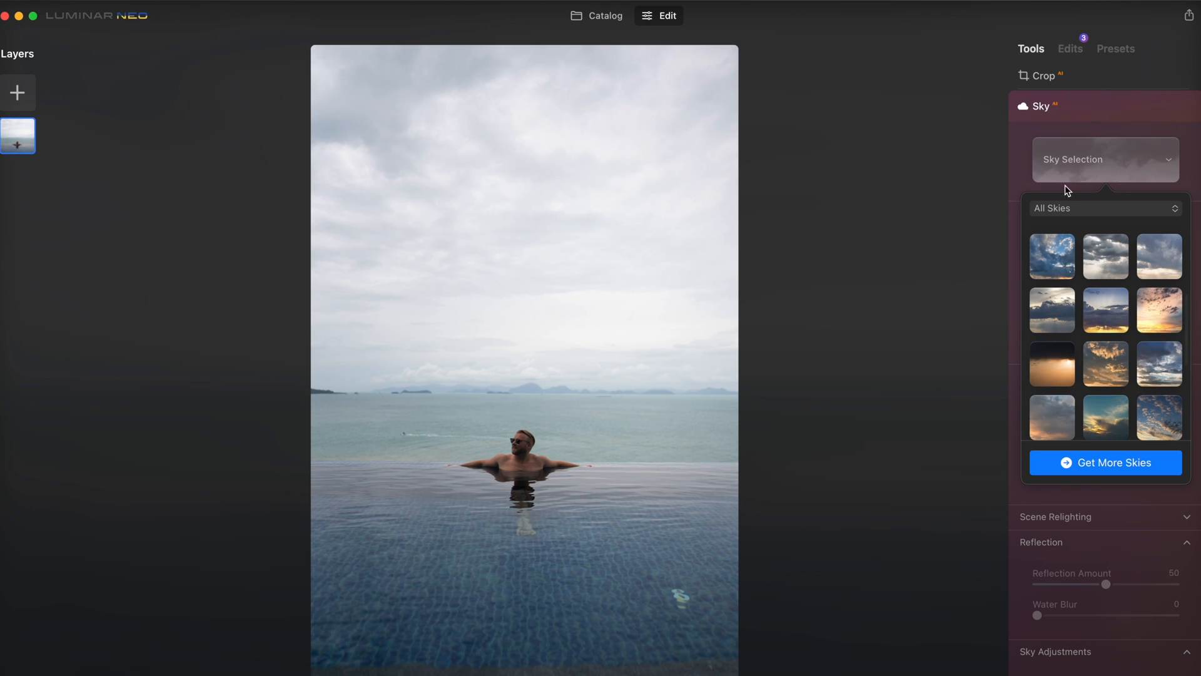
scroll(1079, 263, down, 5)
scroll(1097, 260, down, 5)
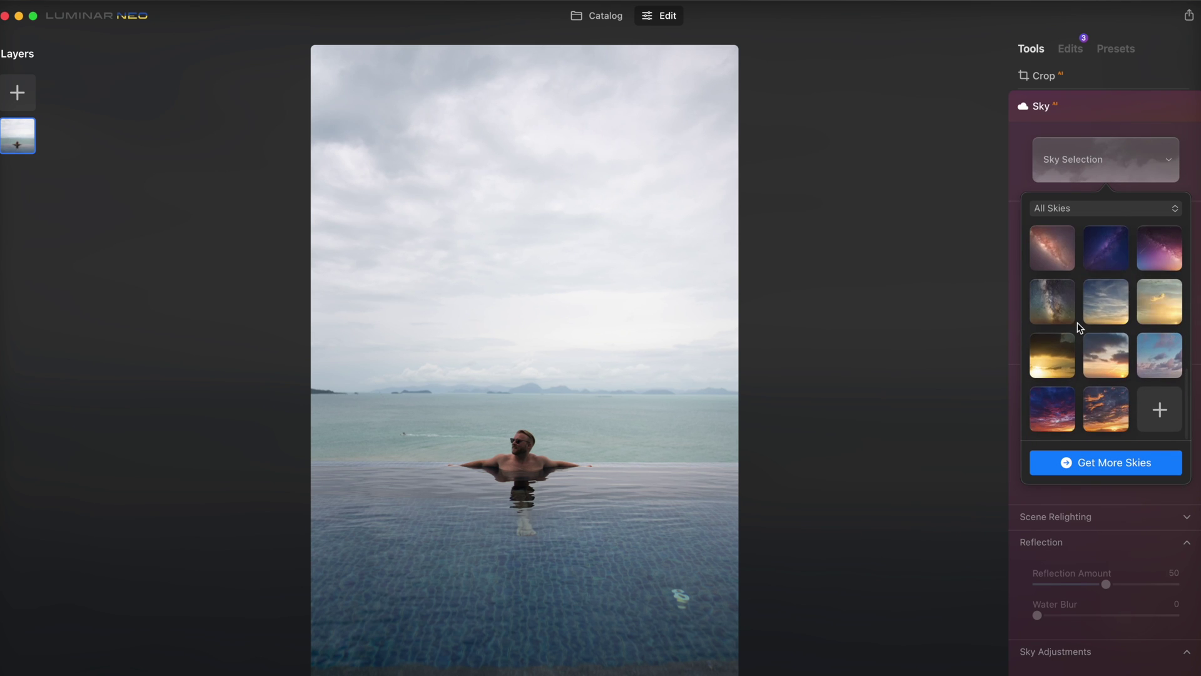
click(1116, 214)
click(1116, 214)
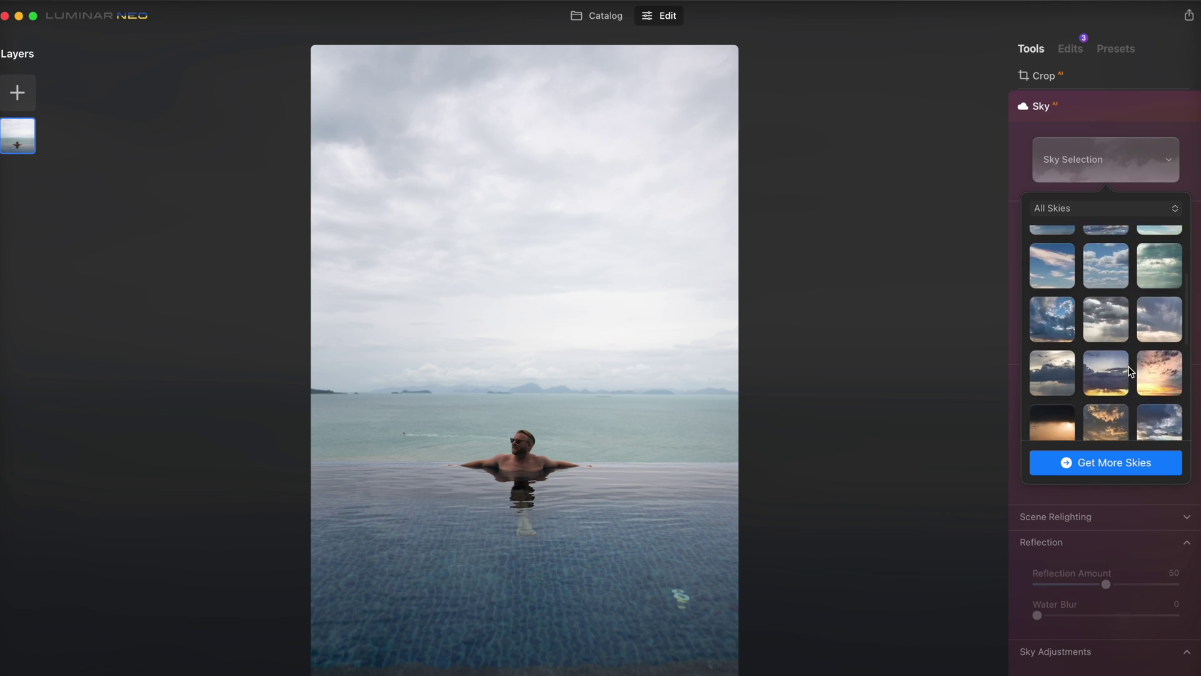
scroll(1130, 372, up, 2)
scroll(1139, 353, up, 2)
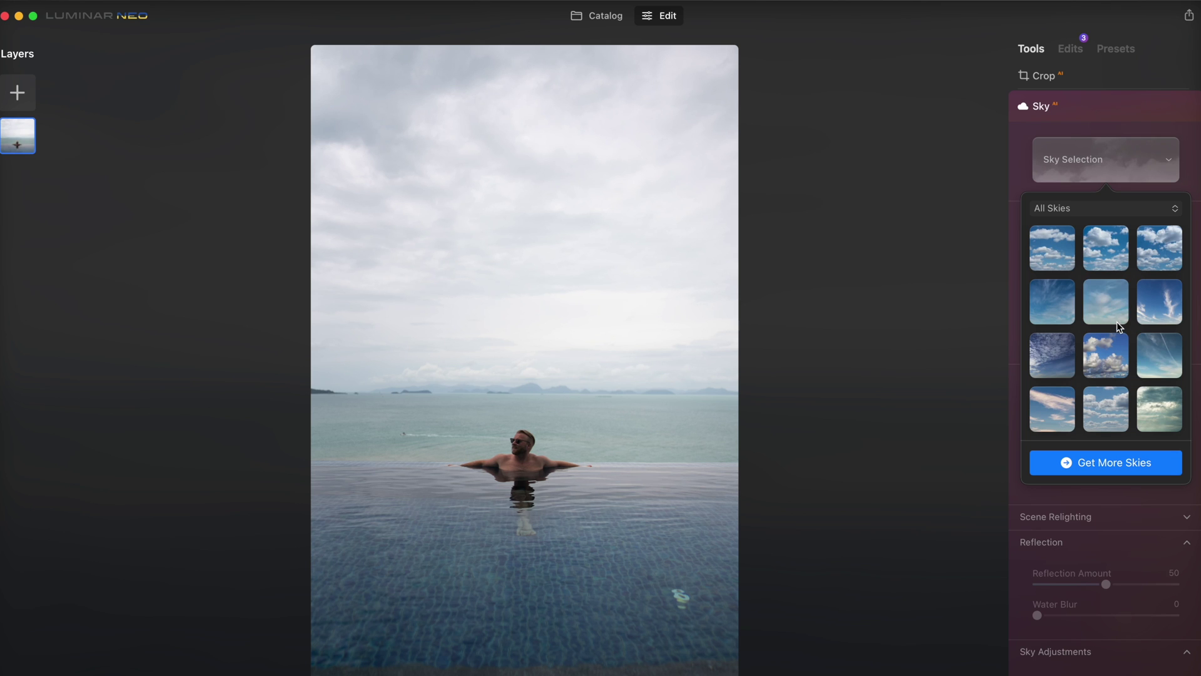
click(1109, 305)
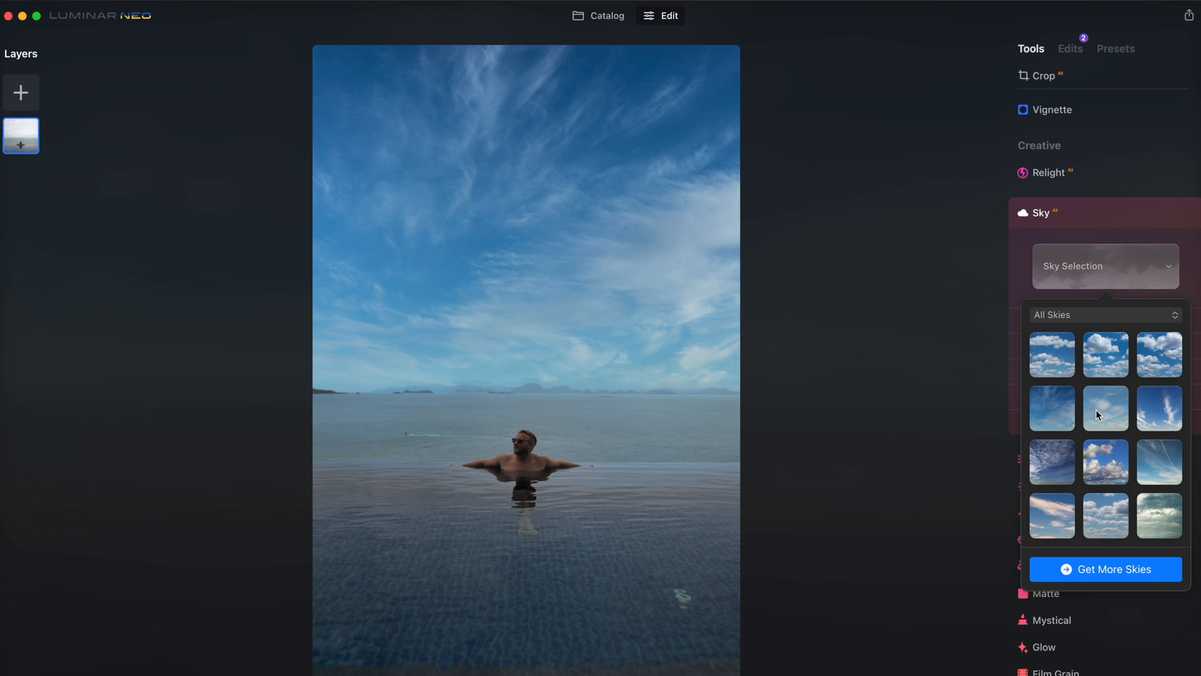
- Relight the pool photo so the foreground swimmer is brighter (Brightness Near 39)
click(986, 207)
click(1086, 215)
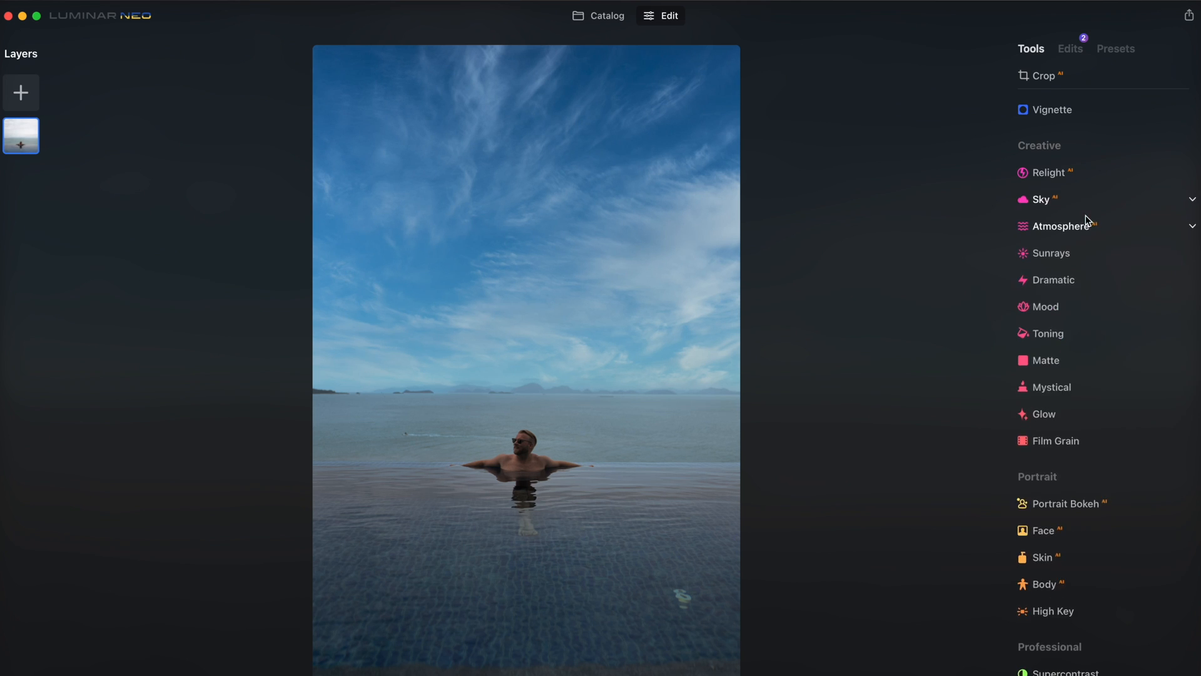
click(1067, 179)
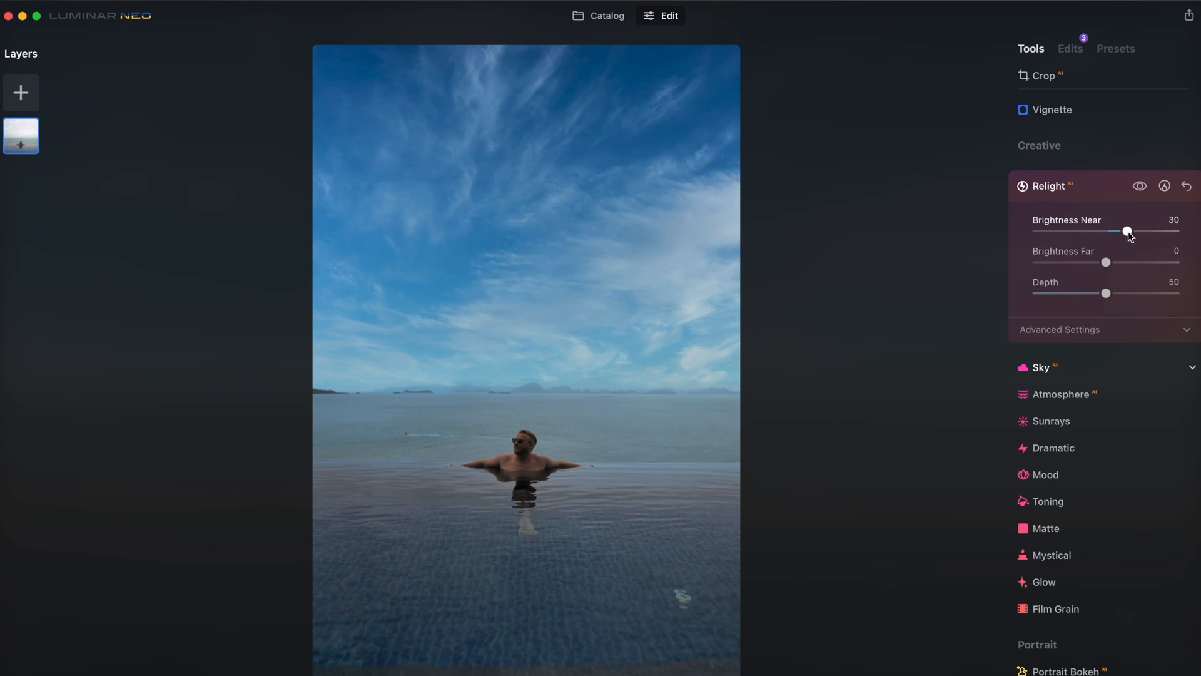
drag(1130, 237, 1136, 237)
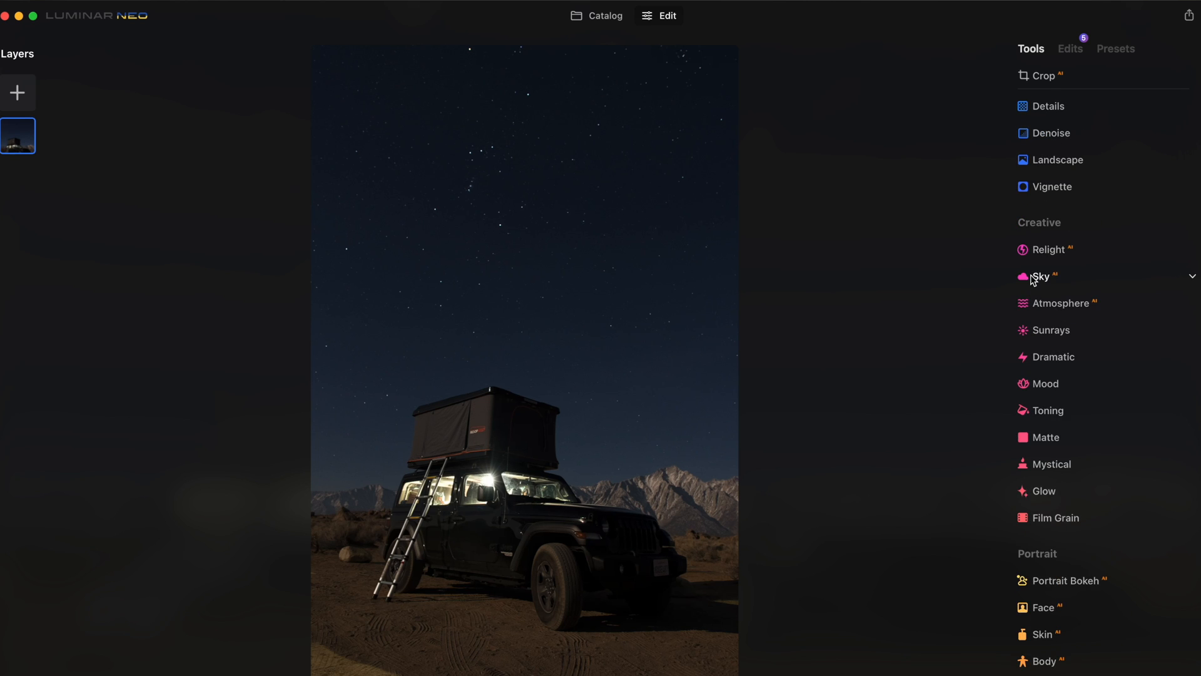
- Give the night jeep photo the Galaxy 1 Milky Way sky, cooled to Warmth -64 and Brightness 19
click(1036, 278)
click(1104, 164)
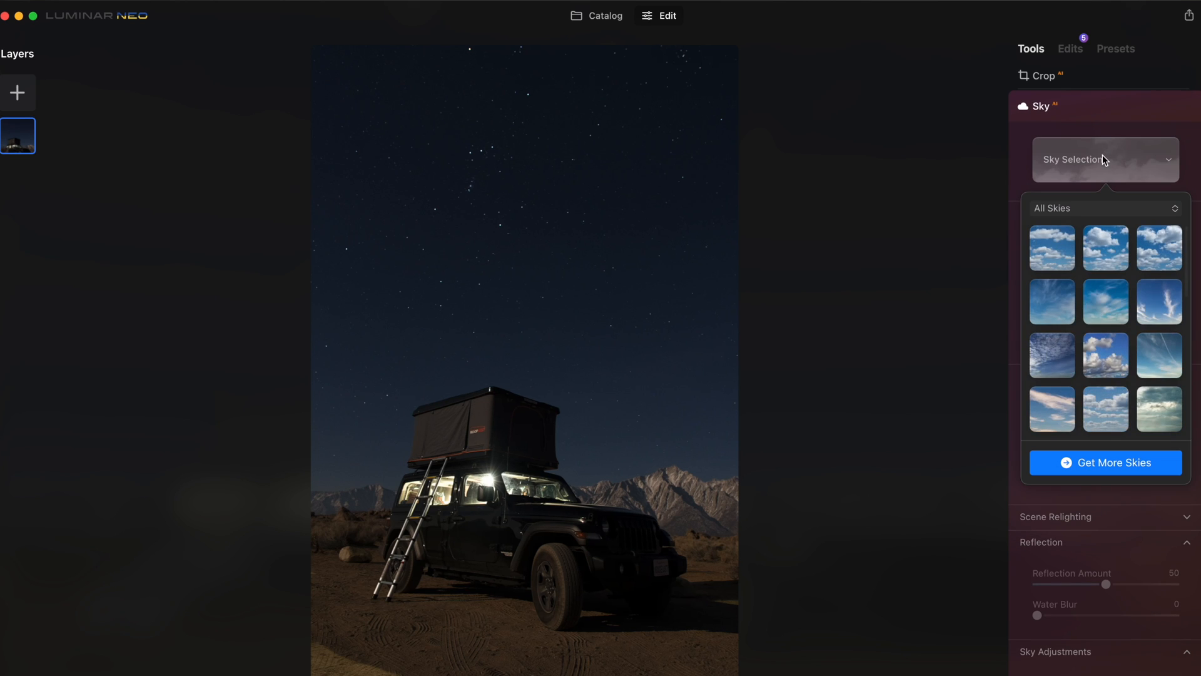
scroll(1079, 331, down, 3)
scroll(1081, 319, down, 3)
scroll(1085, 314, down, 3)
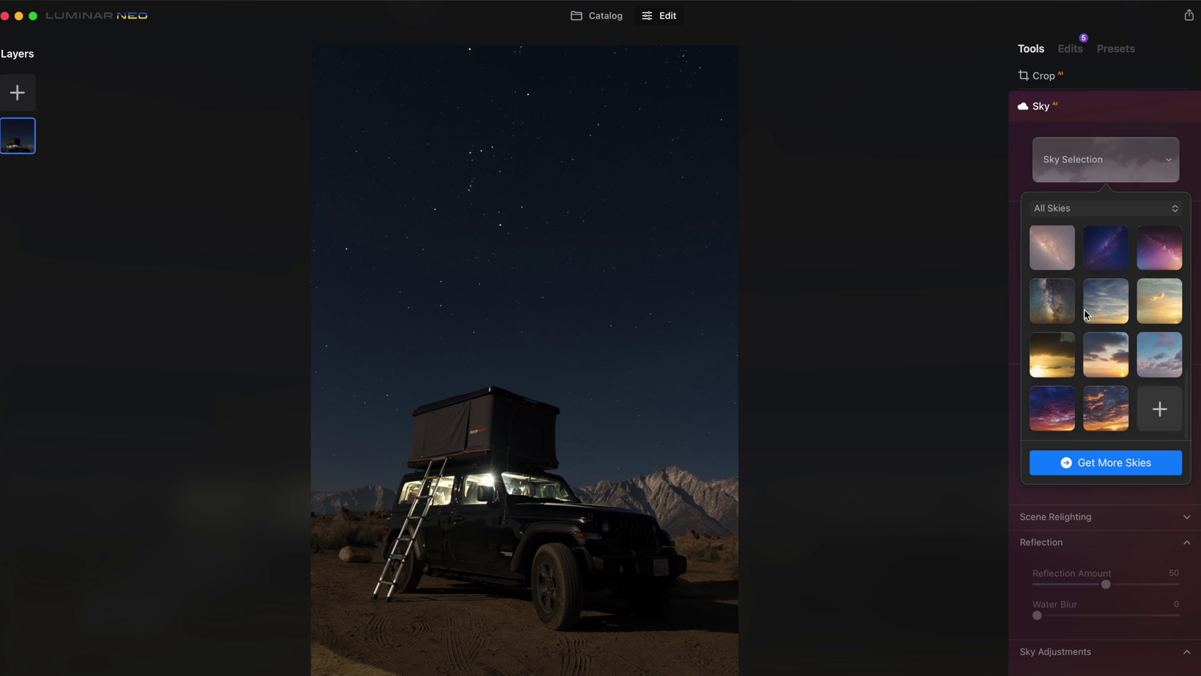
click(1056, 250)
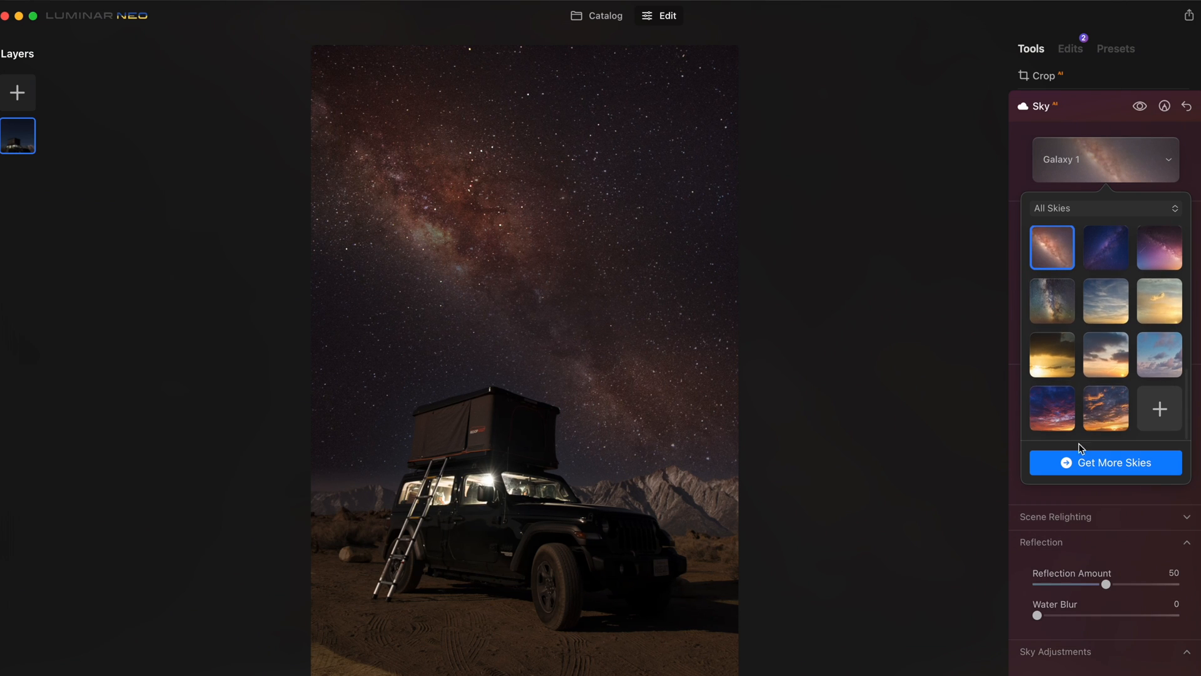
scroll(1111, 516, down, 3)
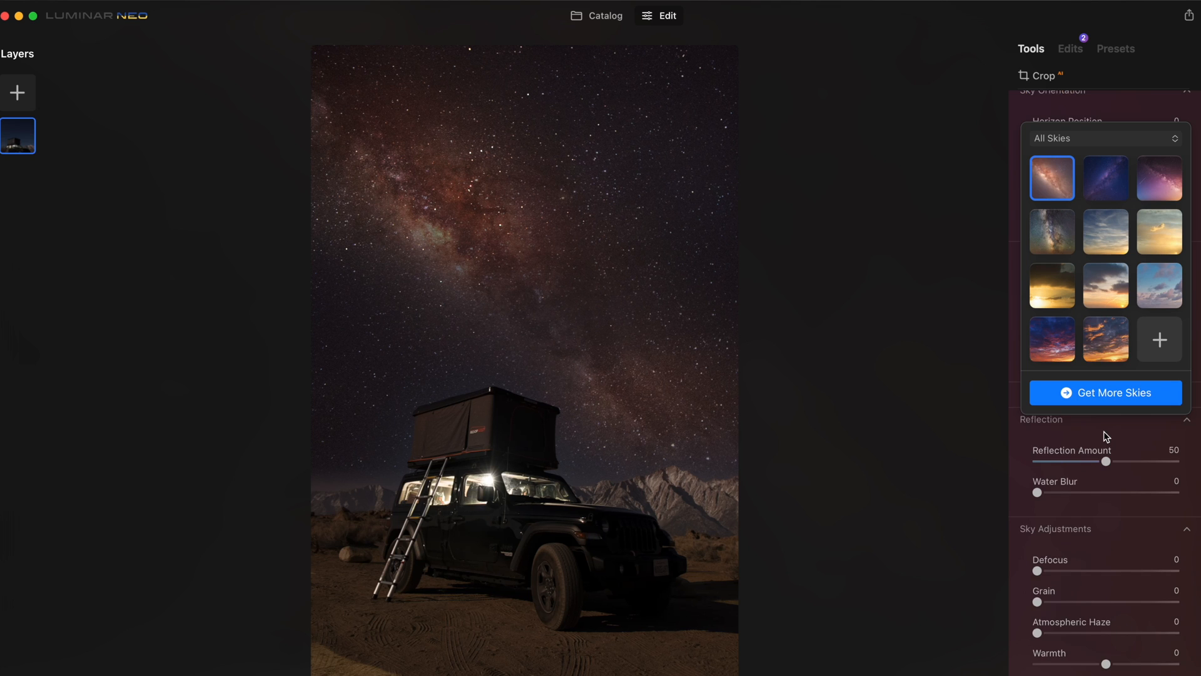
scroll(1107, 441, up, 1)
click(1106, 482)
scroll(1104, 498, down, 1)
scroll(1104, 499, down, 5)
scroll(1098, 545, down, 2)
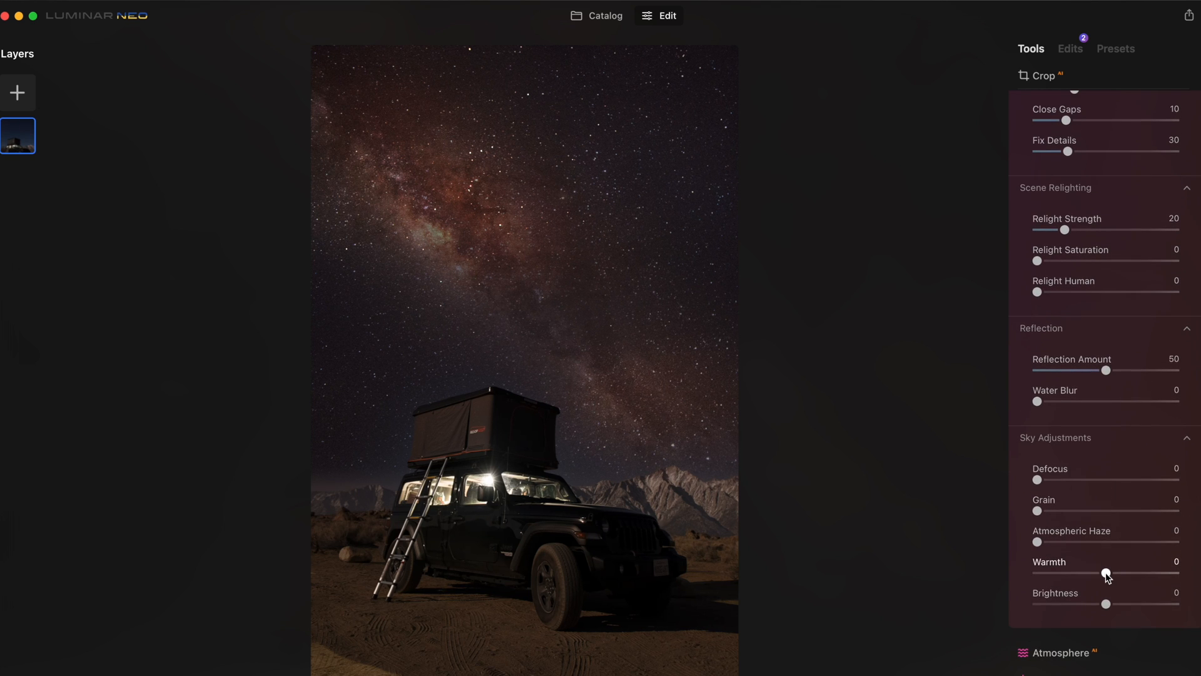
mouse_move(1105, 575)
mouse_down()
mouse_move(1055, 576)
mouse_move(1121, 606)
mouse_up()
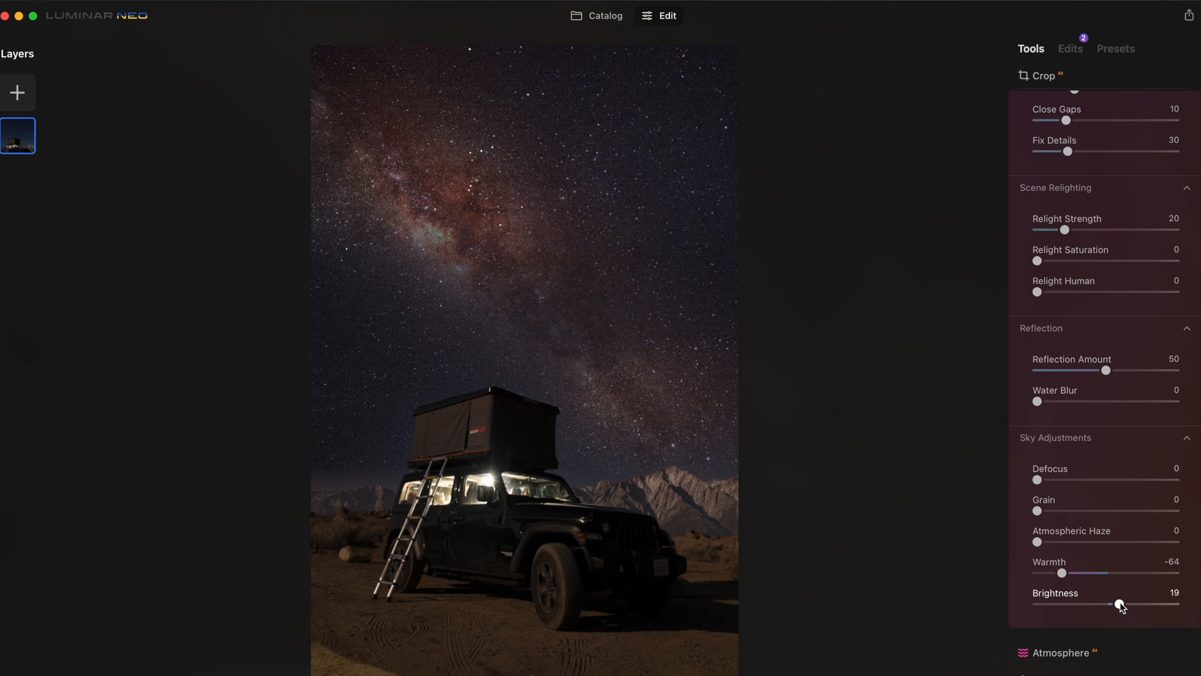
scroll(1112, 323, up, 3)
scroll(1112, 324, up, 3)
scroll(1080, 408, up, 4)
click(1059, 435)
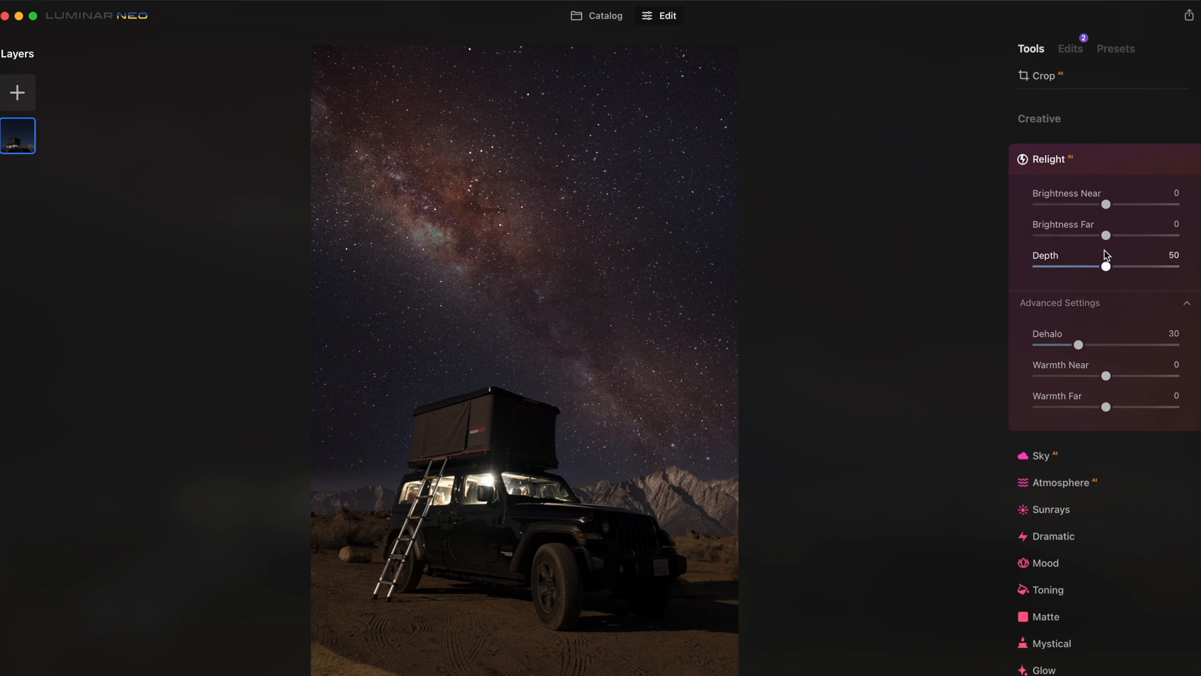
- Relight the jeep foreground to Brightness Near 85 and compare with the effect off in the Edits list
drag(1106, 206, 1133, 205)
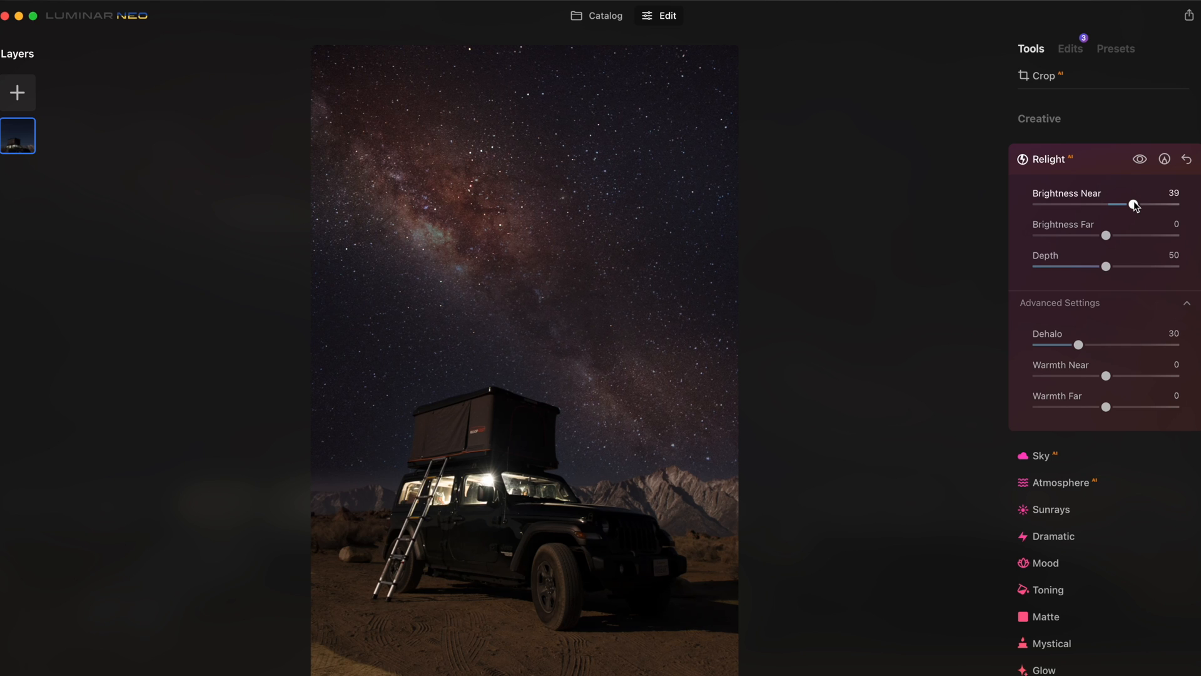
drag(1135, 206, 1165, 206)
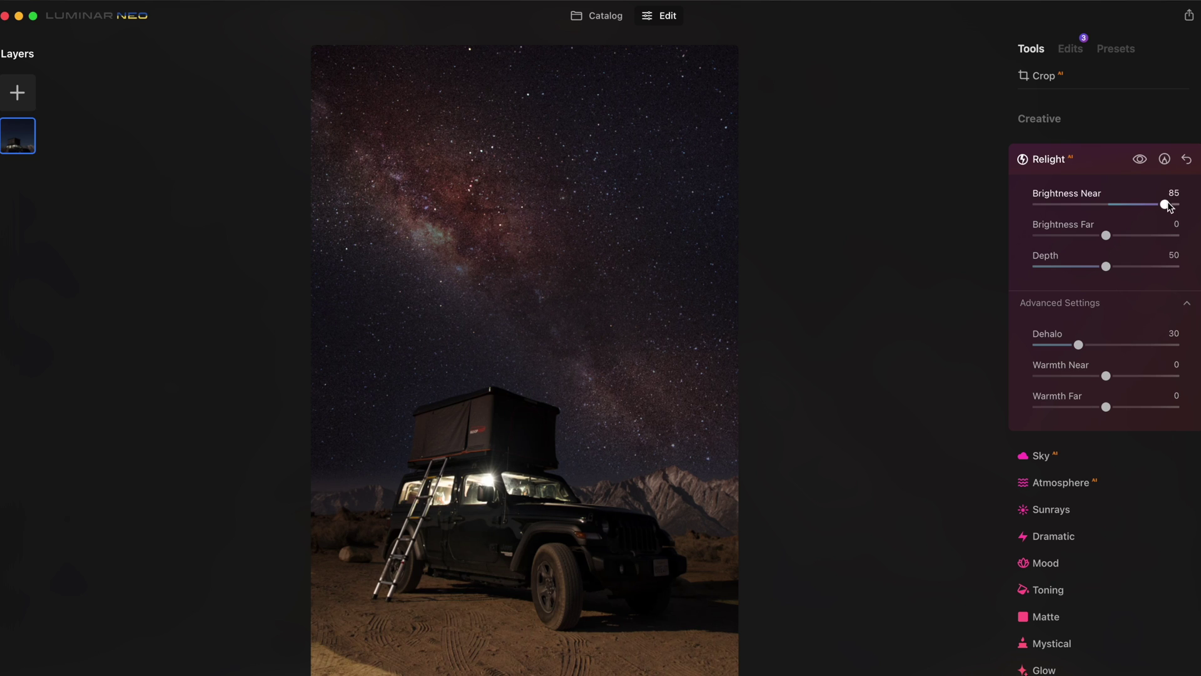
click(1077, 53)
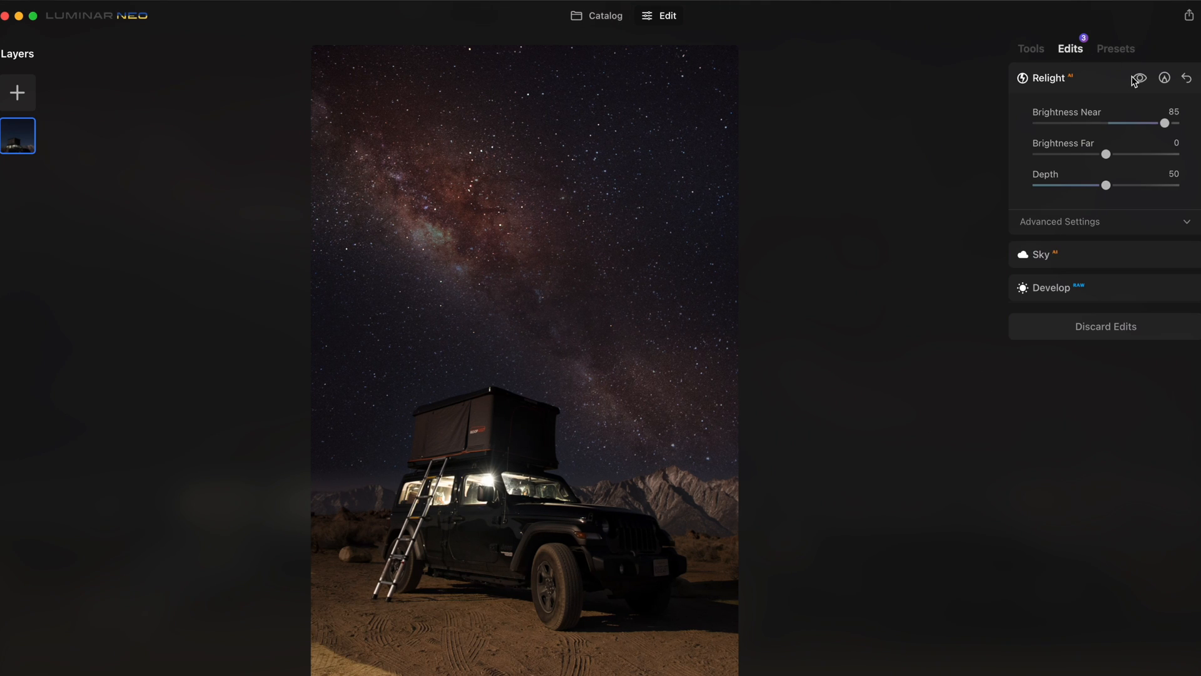
click(1059, 80)
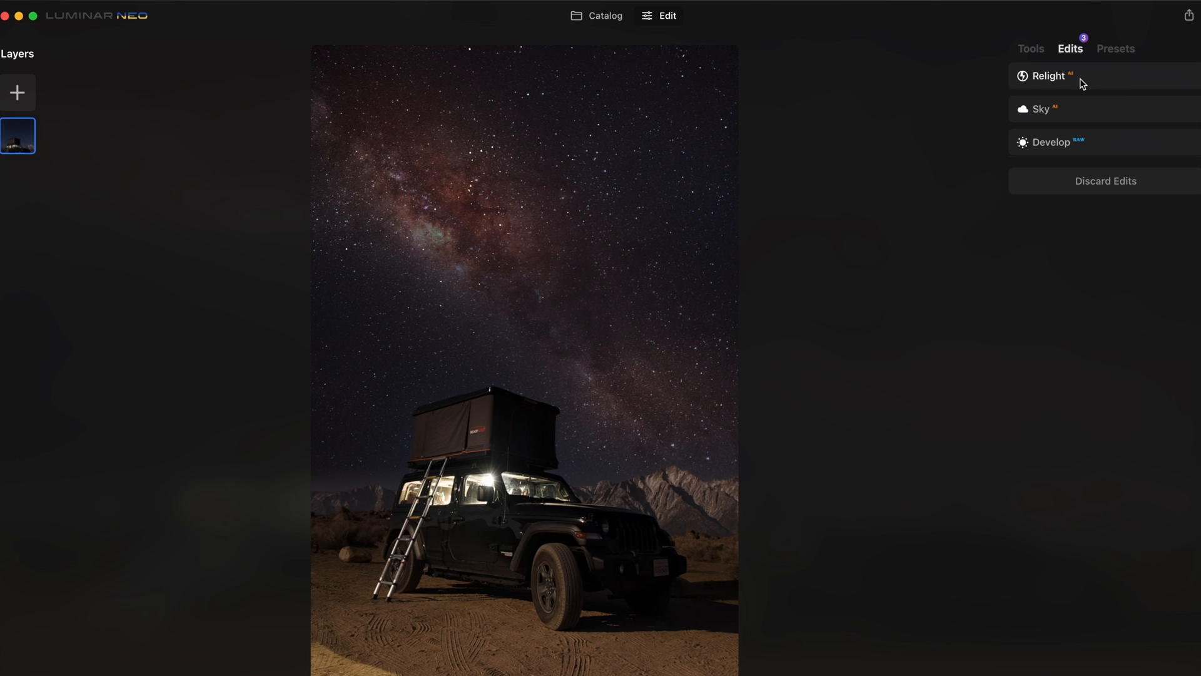
click(1080, 79)
click(1141, 82)
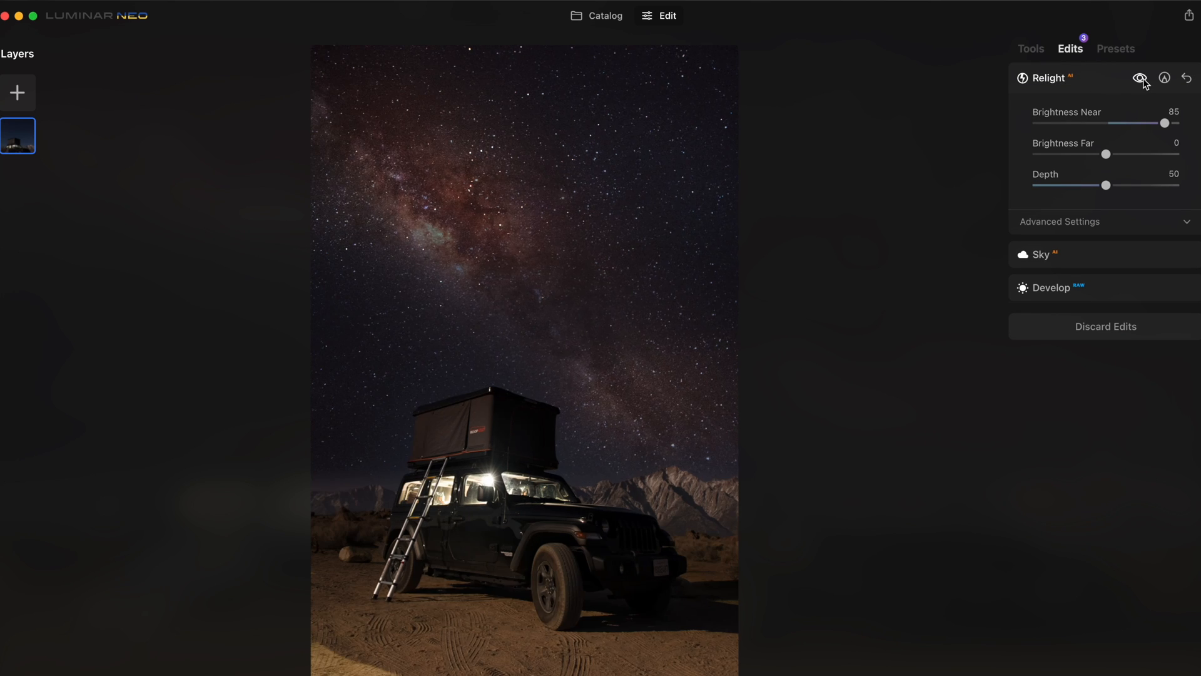
click(1141, 81)
click(1141, 81)
click(1141, 81)
- Hide the Galaxy 1 sky edit so the original starry sky shows
click(1069, 79)
click(1077, 110)
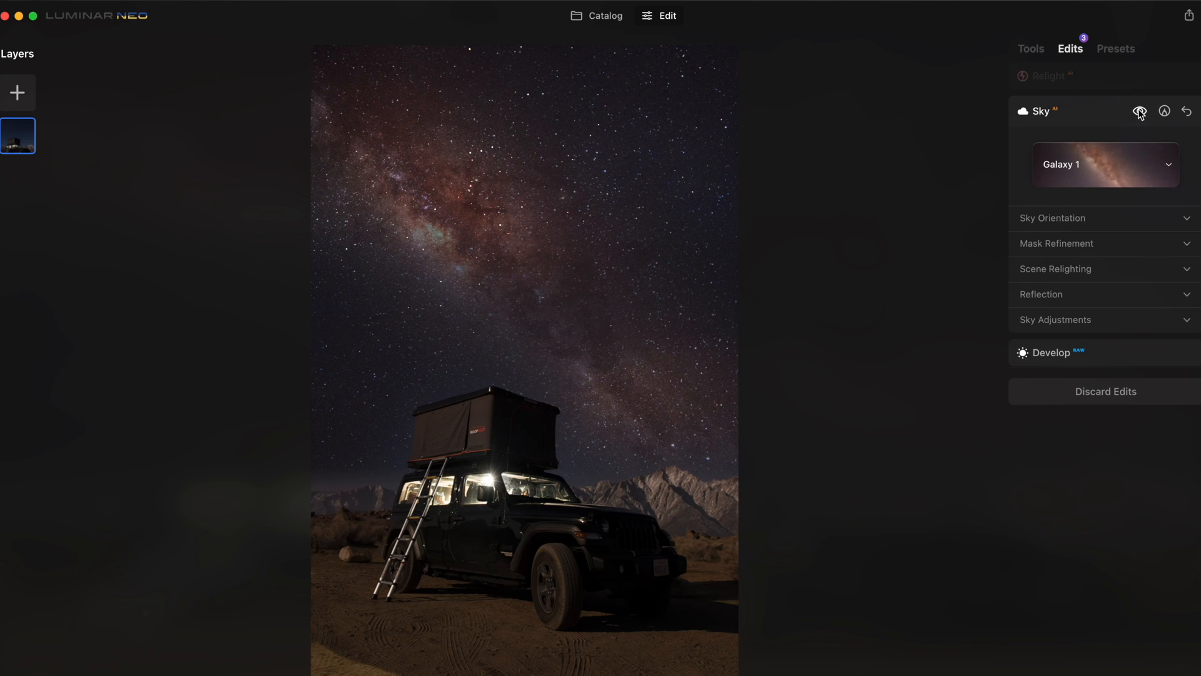
click(1140, 112)
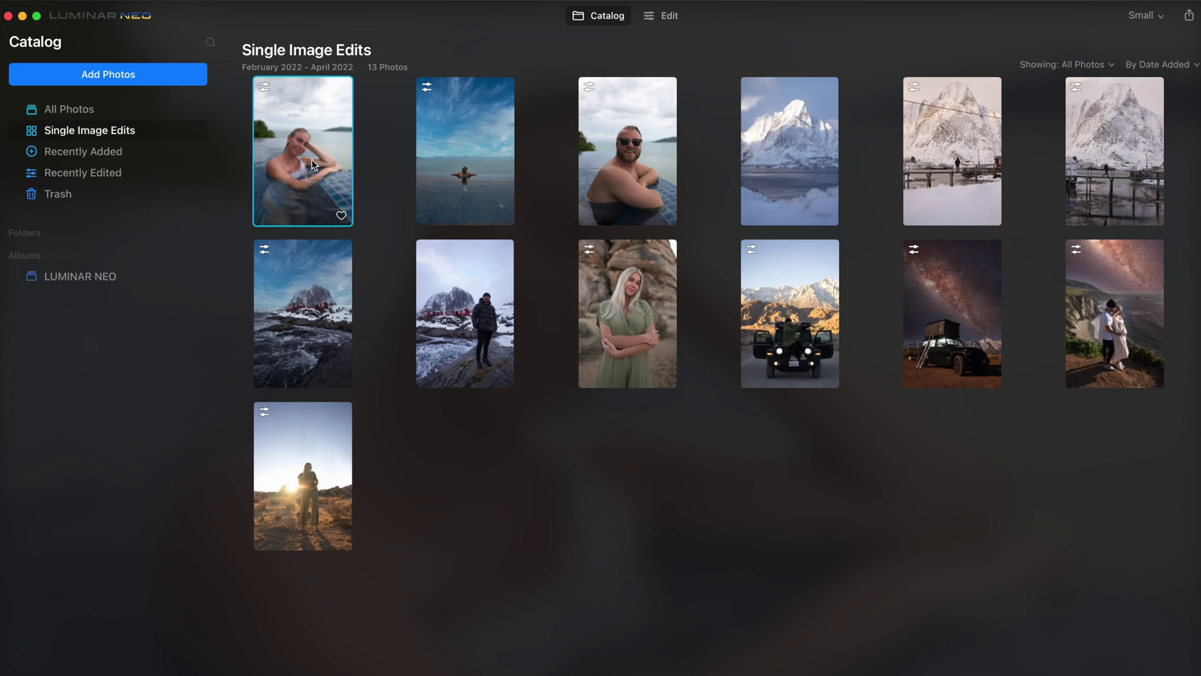
- Bring the pool portrait into the editing view with the Tools panel shown
double_click(312, 161)
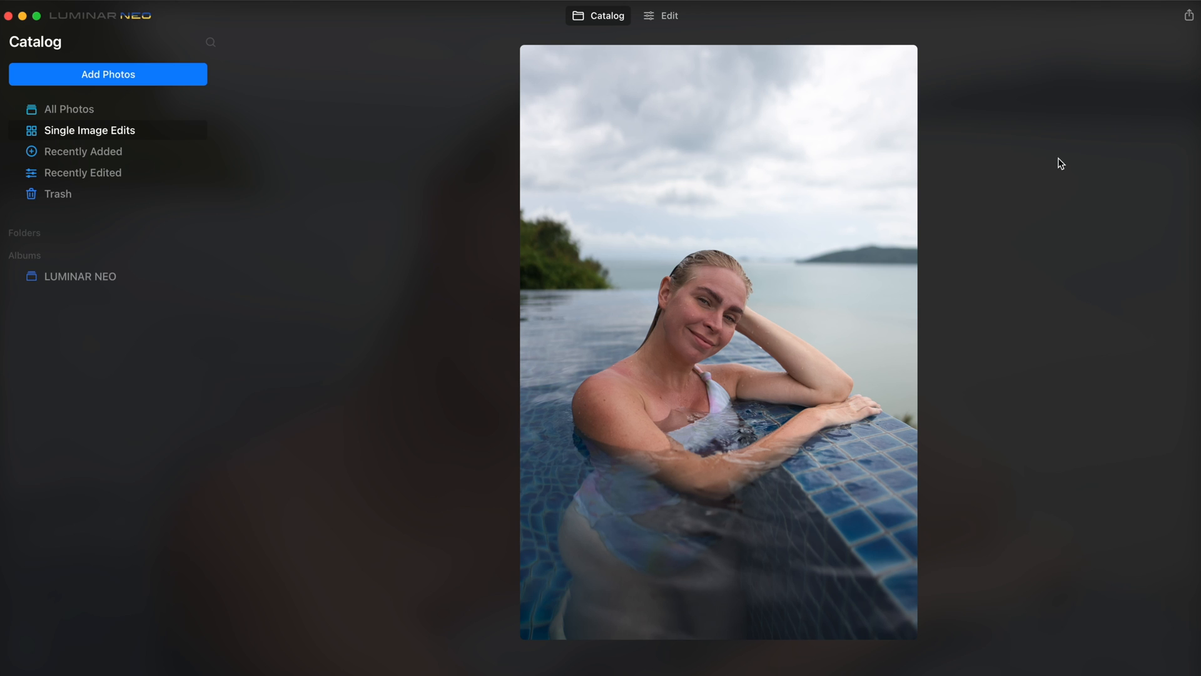
click(666, 17)
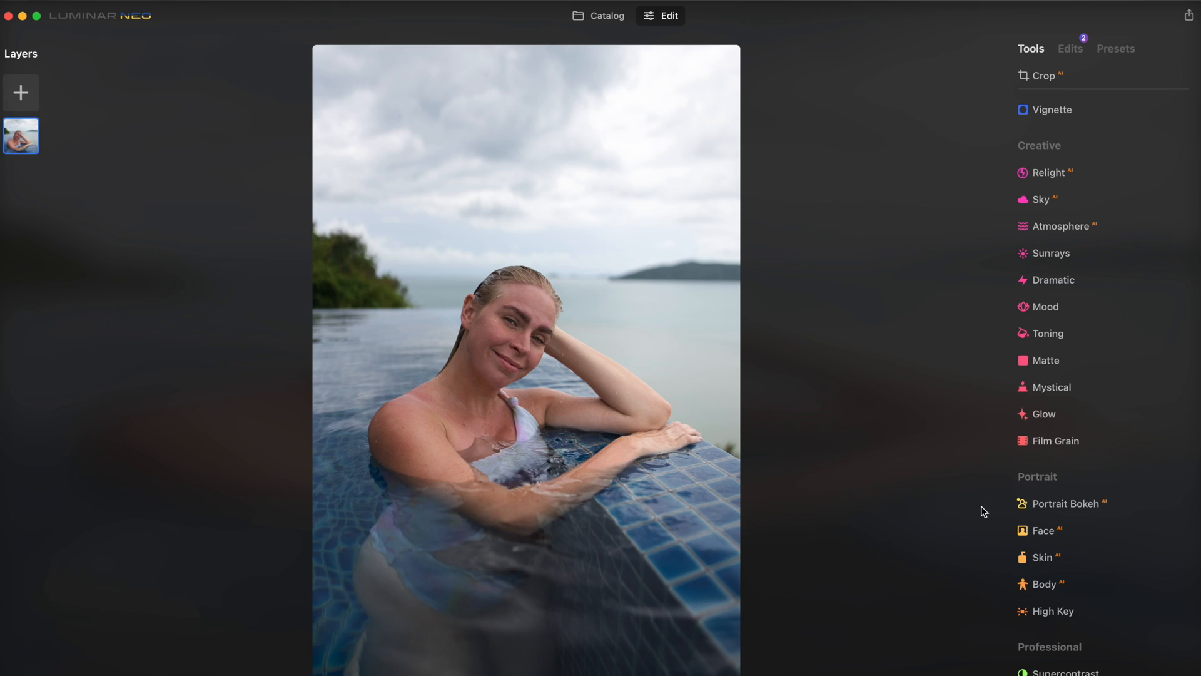
- Blur the pool background with Portrait Bokeh at Amount 68
click(1050, 507)
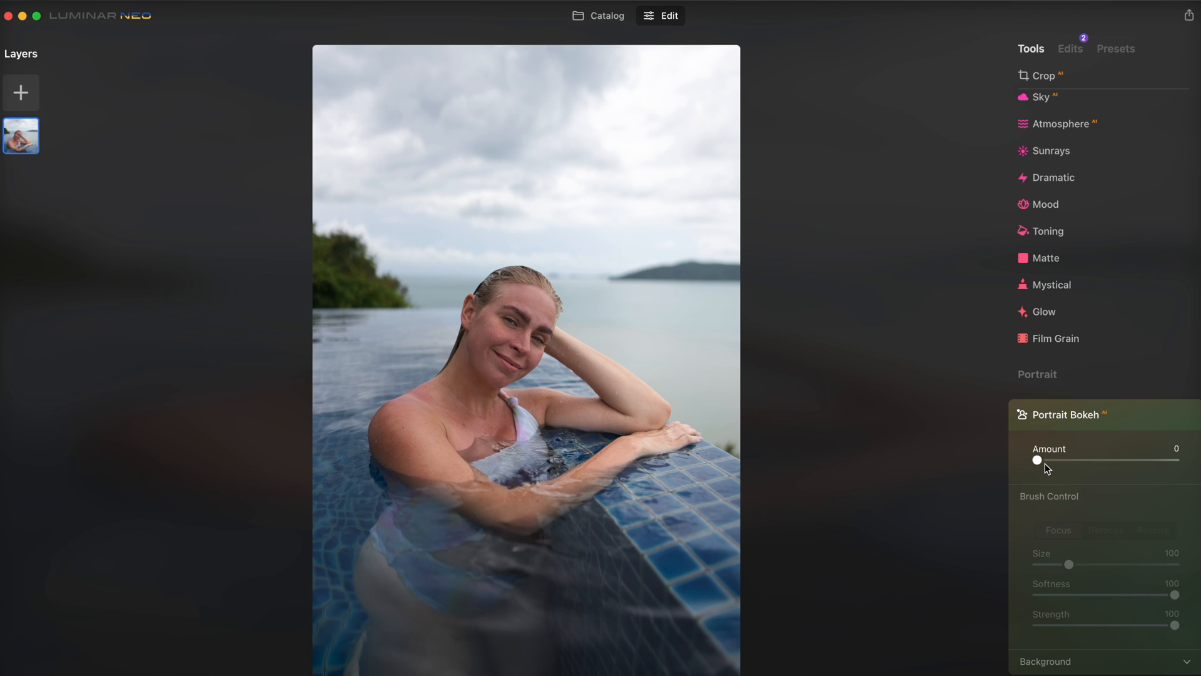
drag(1038, 459, 1109, 456)
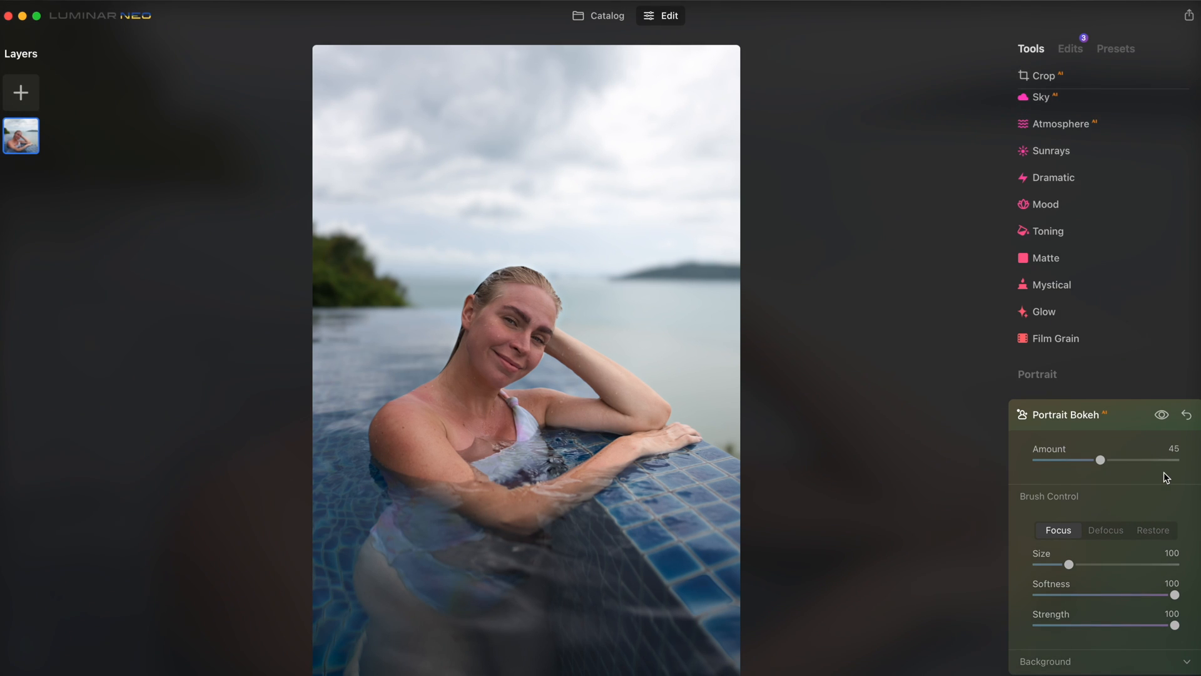
drag(1101, 459, 1132, 460)
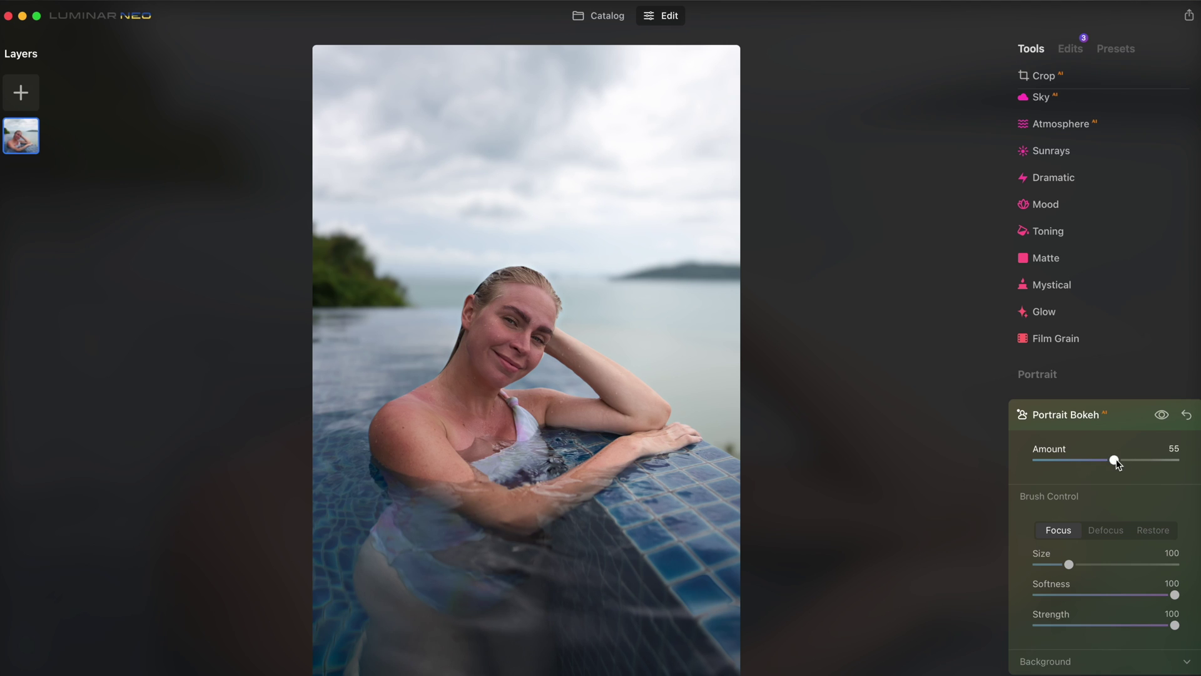
- Compare the photo with and without bokeh, then reset Portrait Bokeh and show the Face adjustments
click(1162, 416)
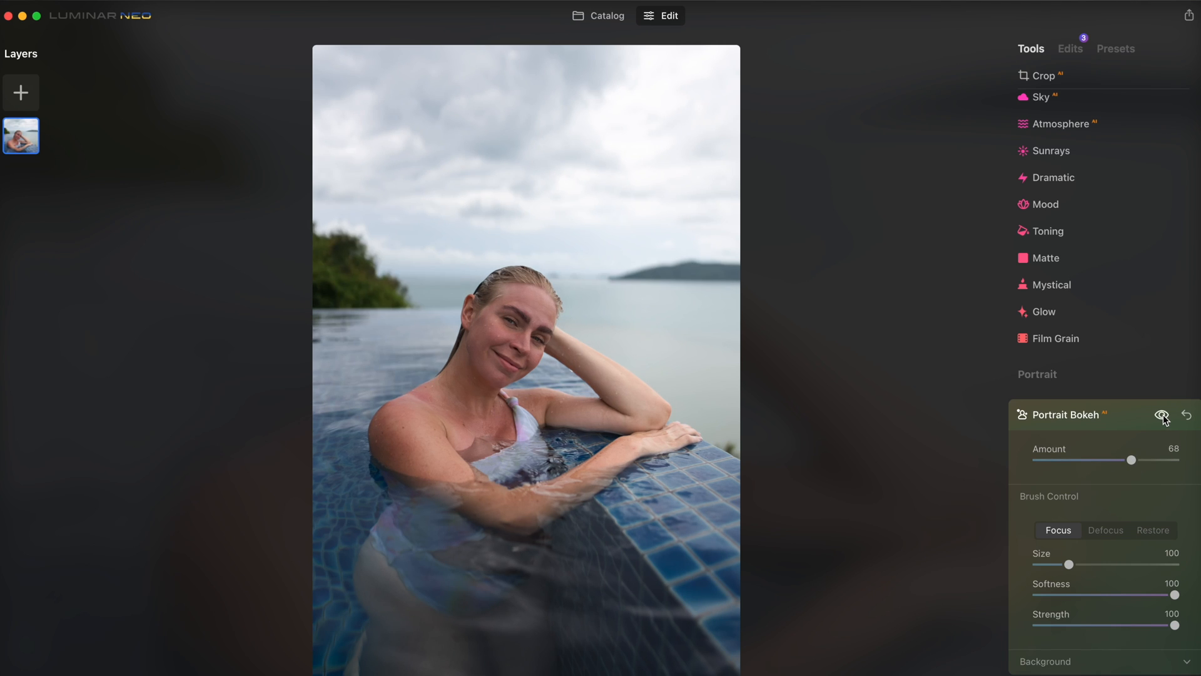
click(1162, 416)
click(1161, 416)
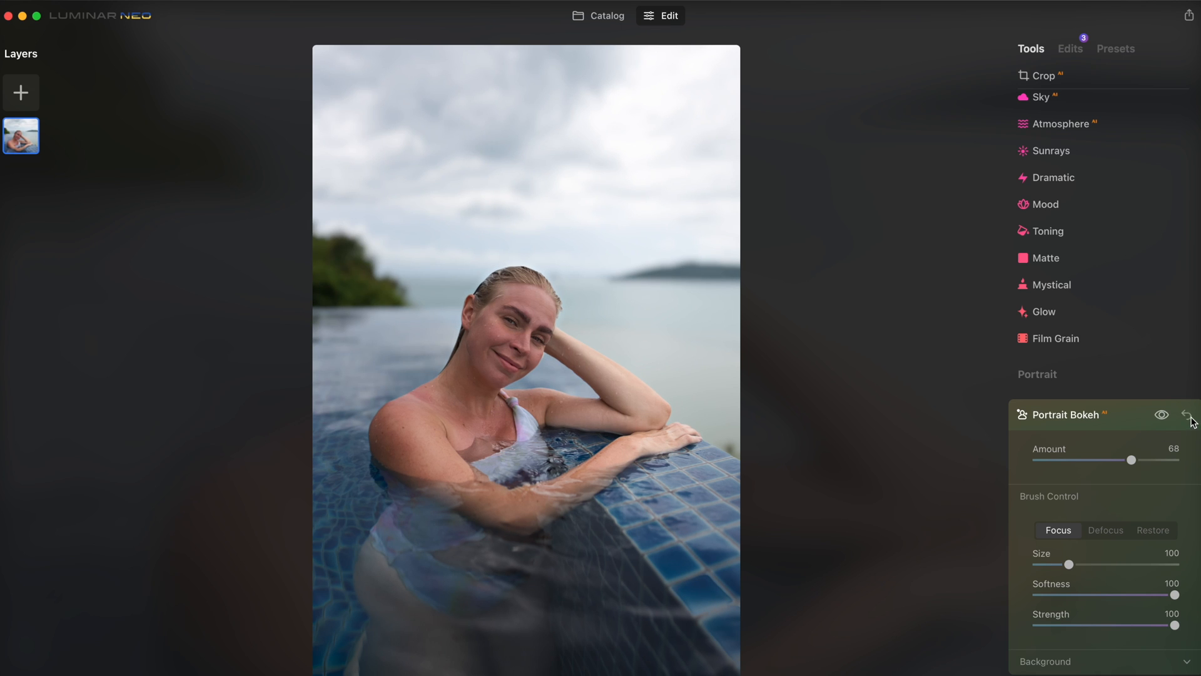
click(1187, 415)
scroll(1188, 451, down, 3)
click(1076, 561)
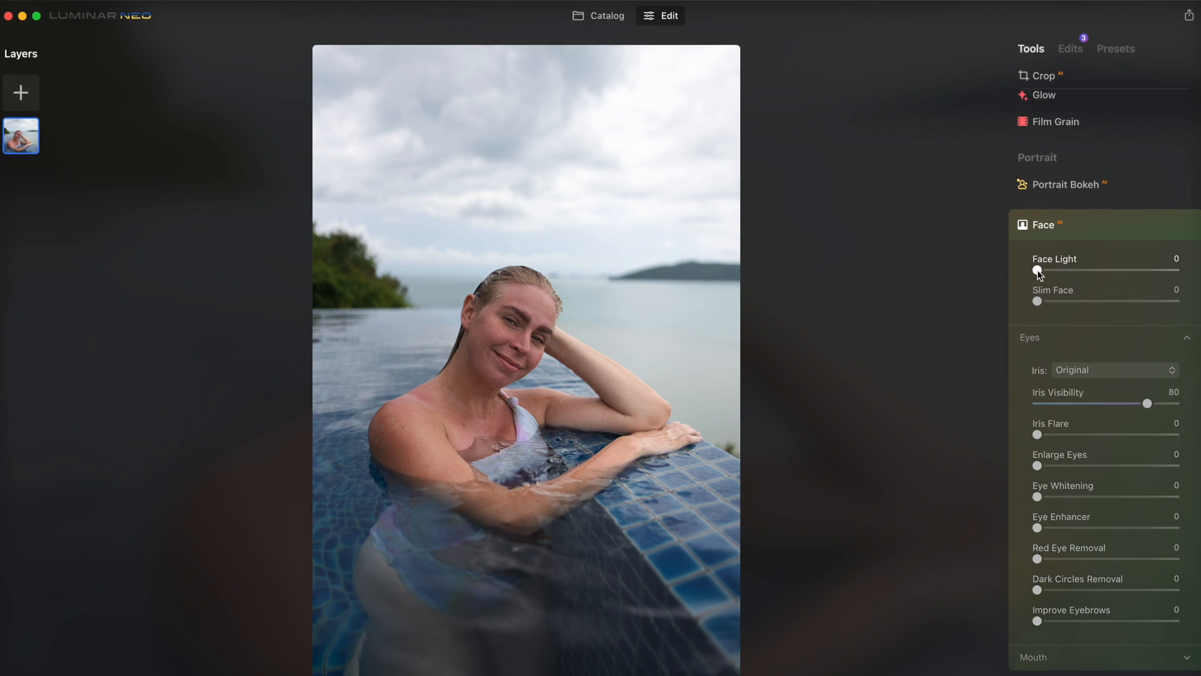
- Brighten the face to Face Light 33 and slim it with Slim Face 16
drag(1037, 271, 1050, 273)
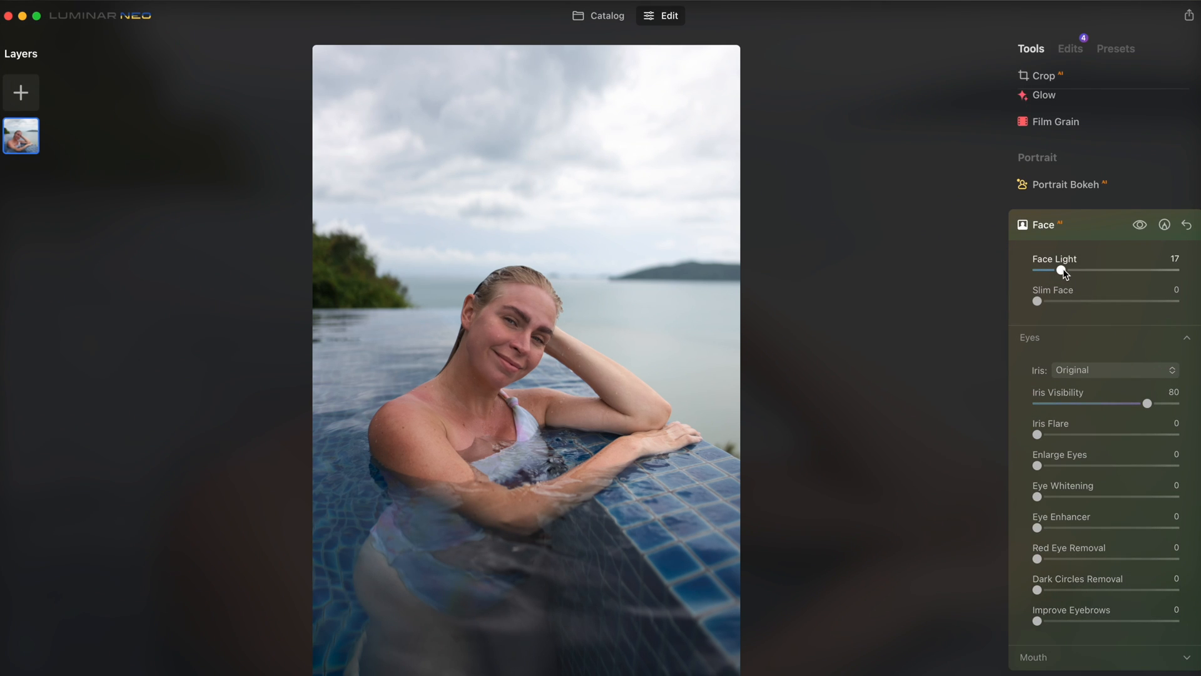
drag(1063, 271, 1089, 272)
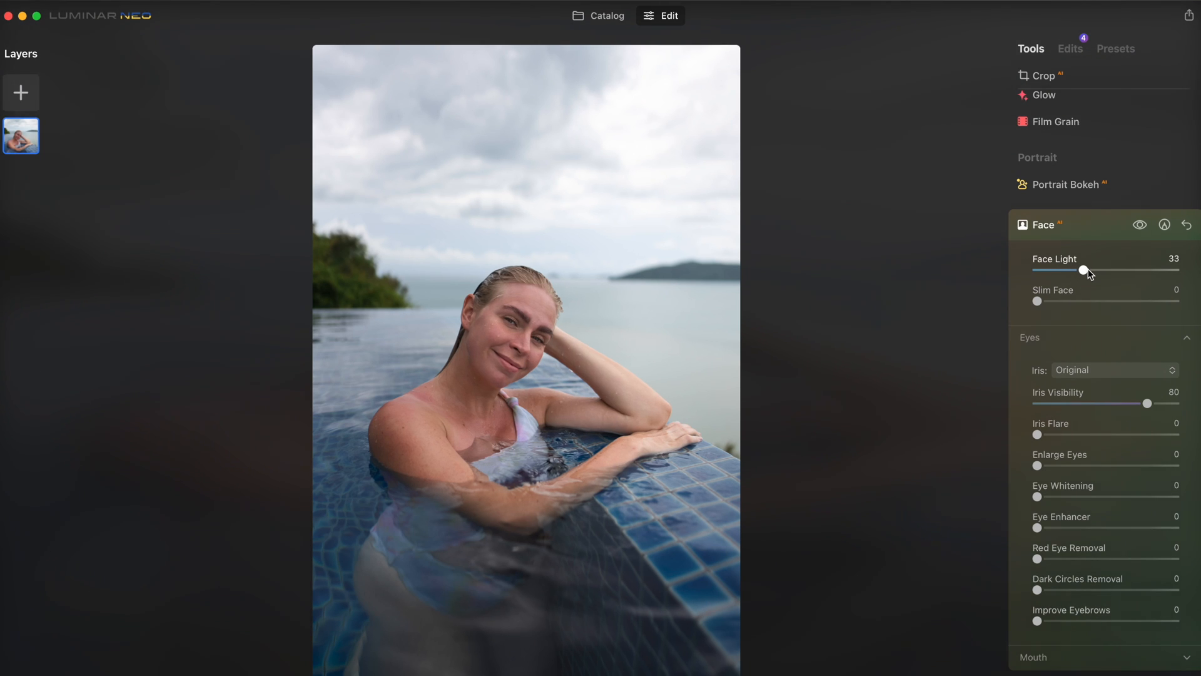
mouse_move(1037, 301)
mouse_down()
mouse_move(1078, 303)
mouse_move(1062, 302)
mouse_up()
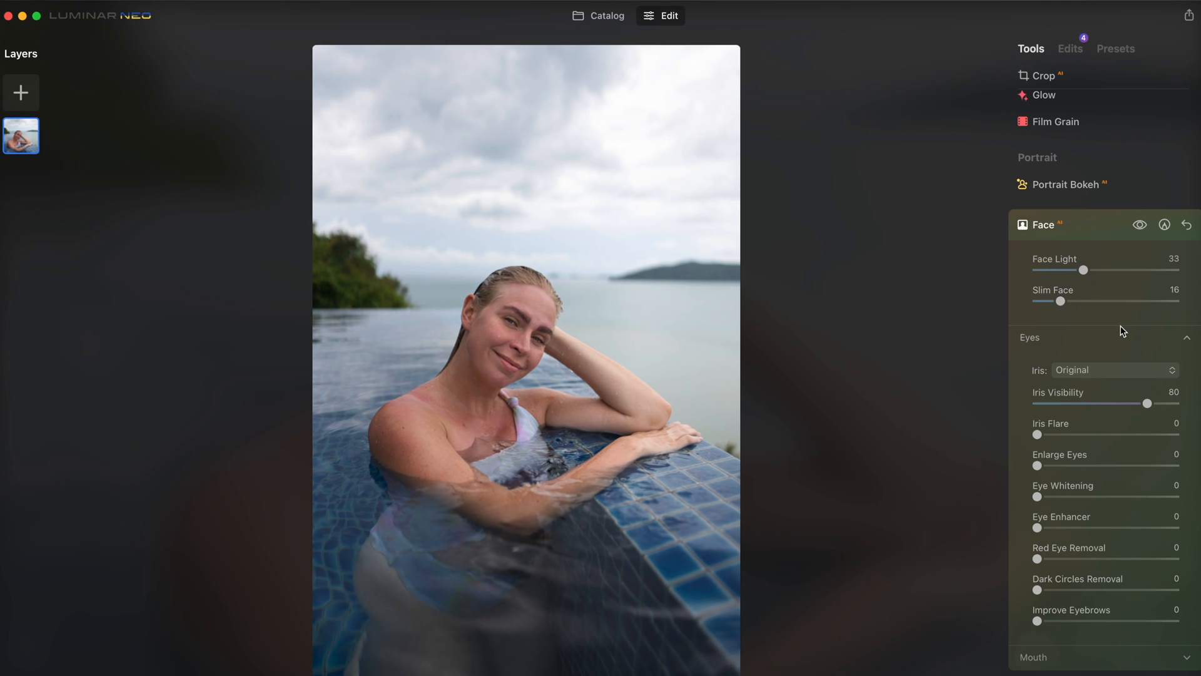
scroll(1122, 328, down, 1)
scroll(1122, 328, down, 1)
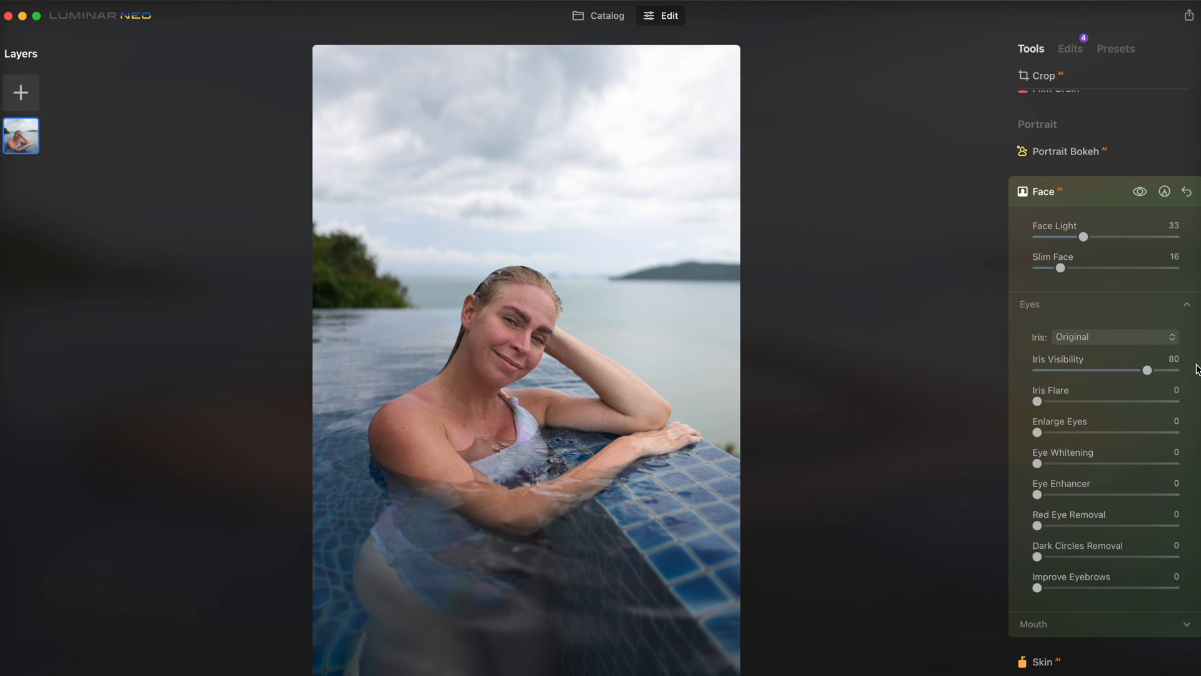
scroll(1196, 369, down, 1)
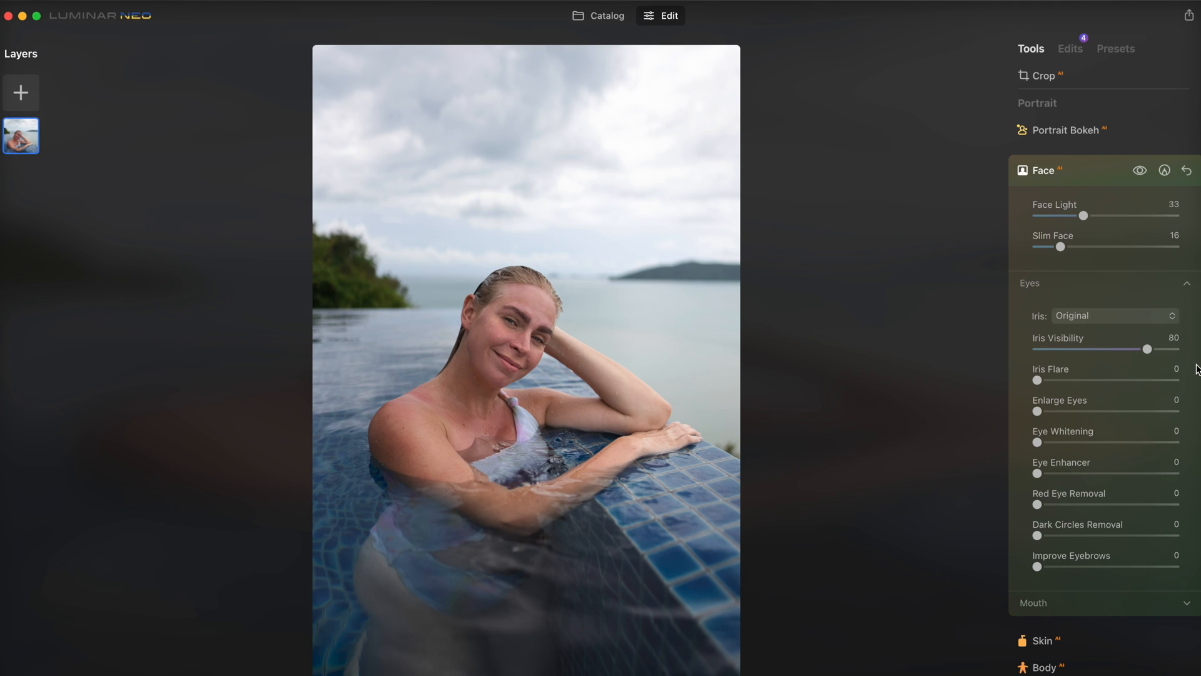
scroll(1197, 369, down, 1)
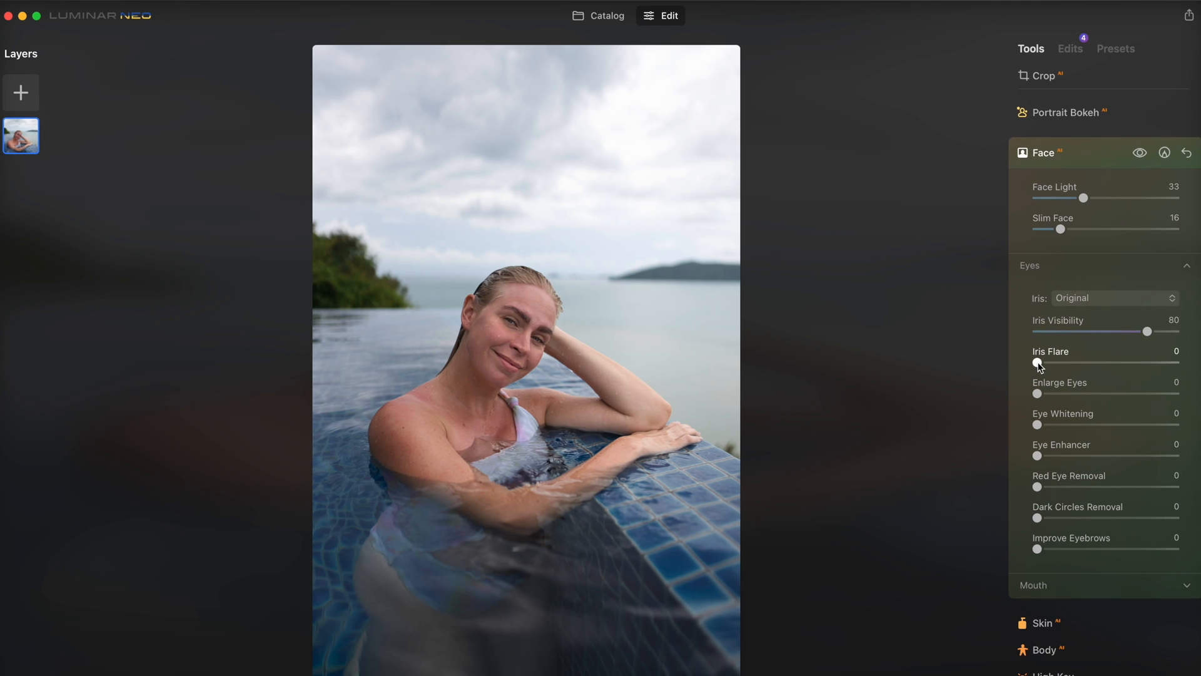
- Add Iris Flare 22 and Eye Enhancer 14, then show the Skin adjustments
mouse_move(1039, 365)
mouse_down()
mouse_move(1075, 364)
mouse_move(1063, 393)
mouse_up()
drag(1040, 457, 1062, 457)
scroll(1187, 414, down, 2)
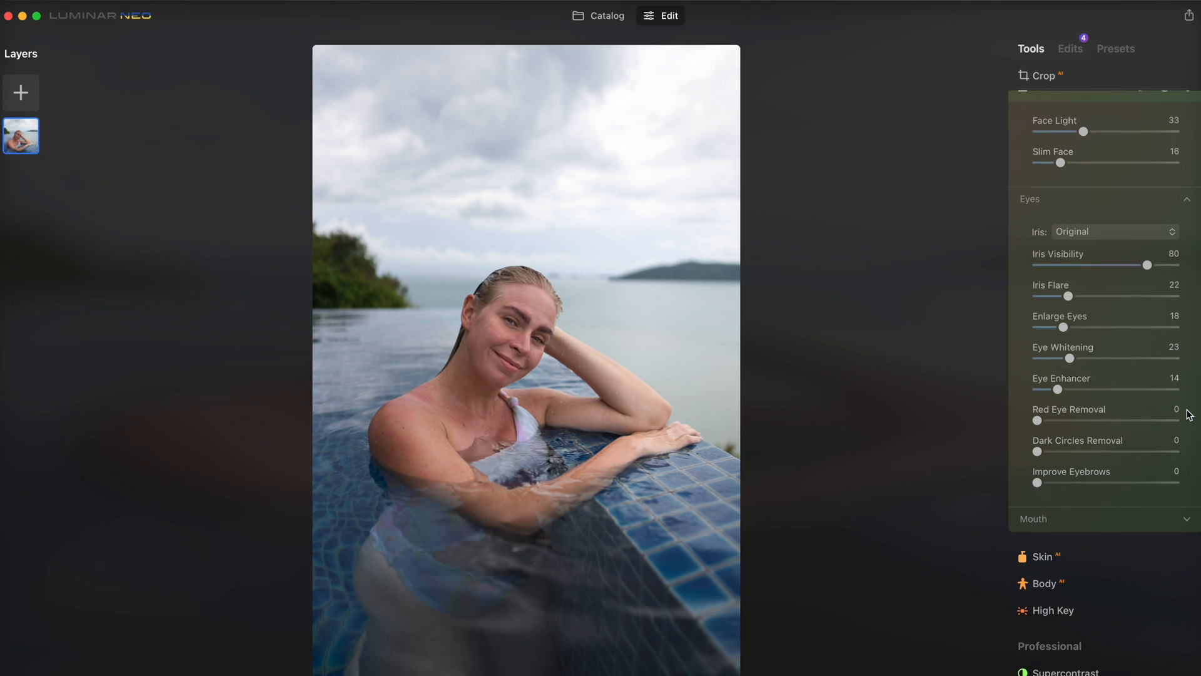
scroll(1188, 414, down, 1)
click(1126, 553)
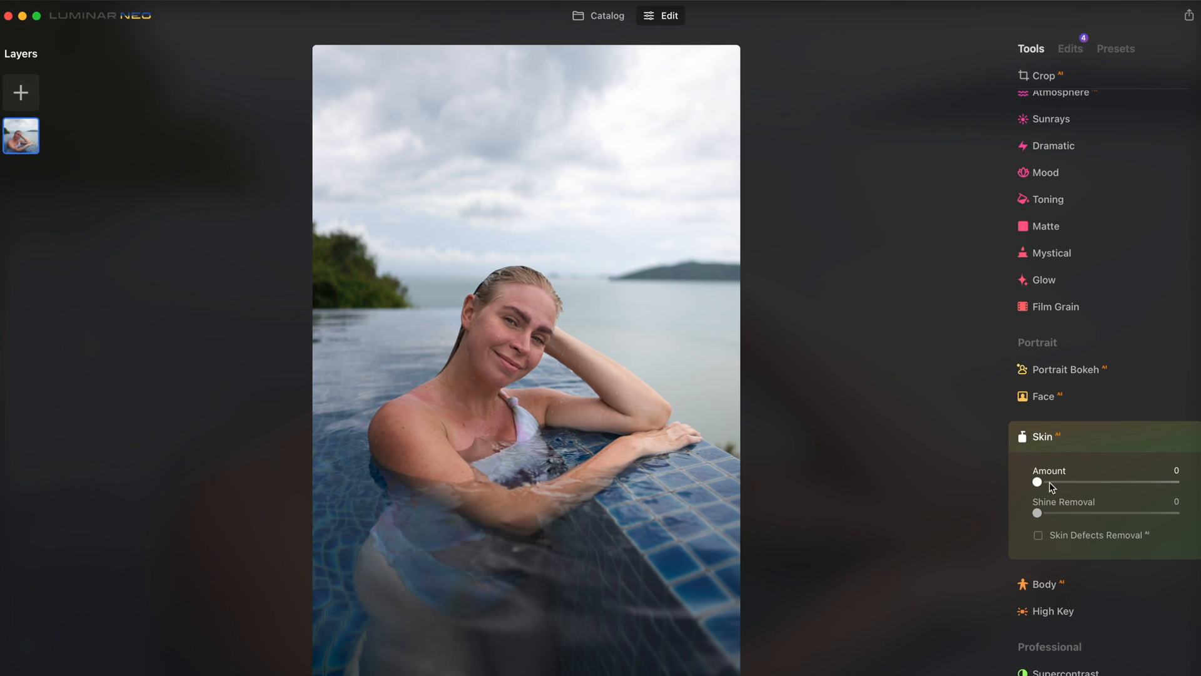
- Try skin smoothing and shine removal, enable Skin Defects Removal, and show the Body adjustments
drag(1037, 482, 1056, 481)
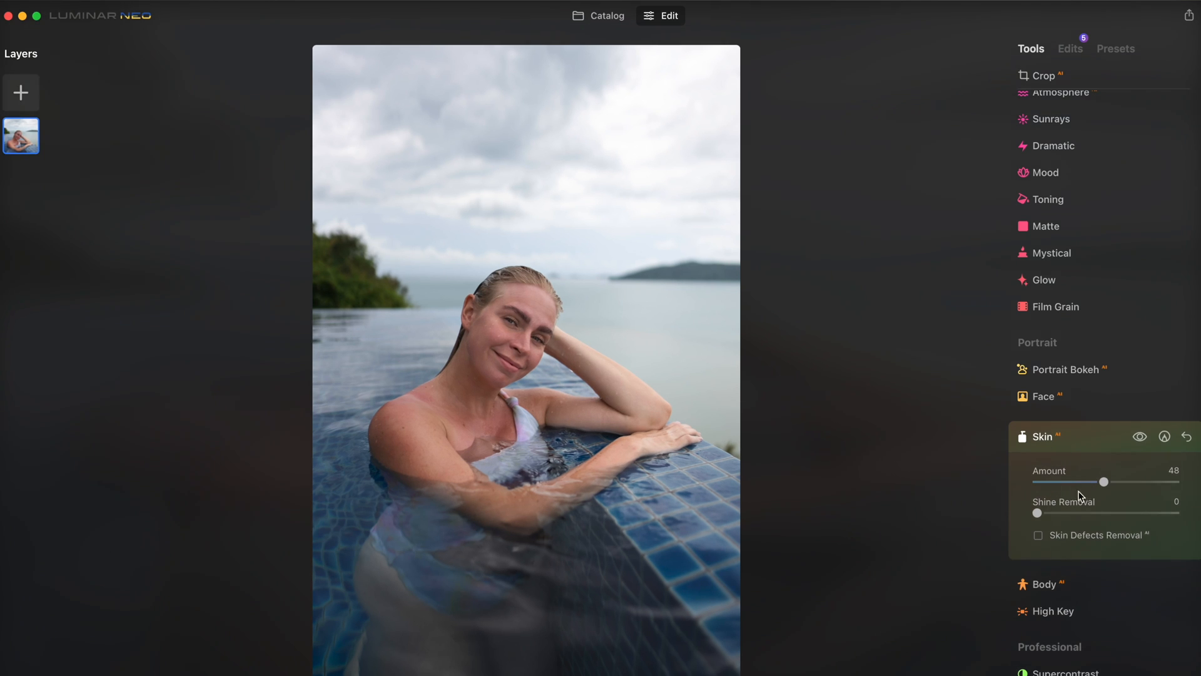
drag(1036, 513, 1078, 512)
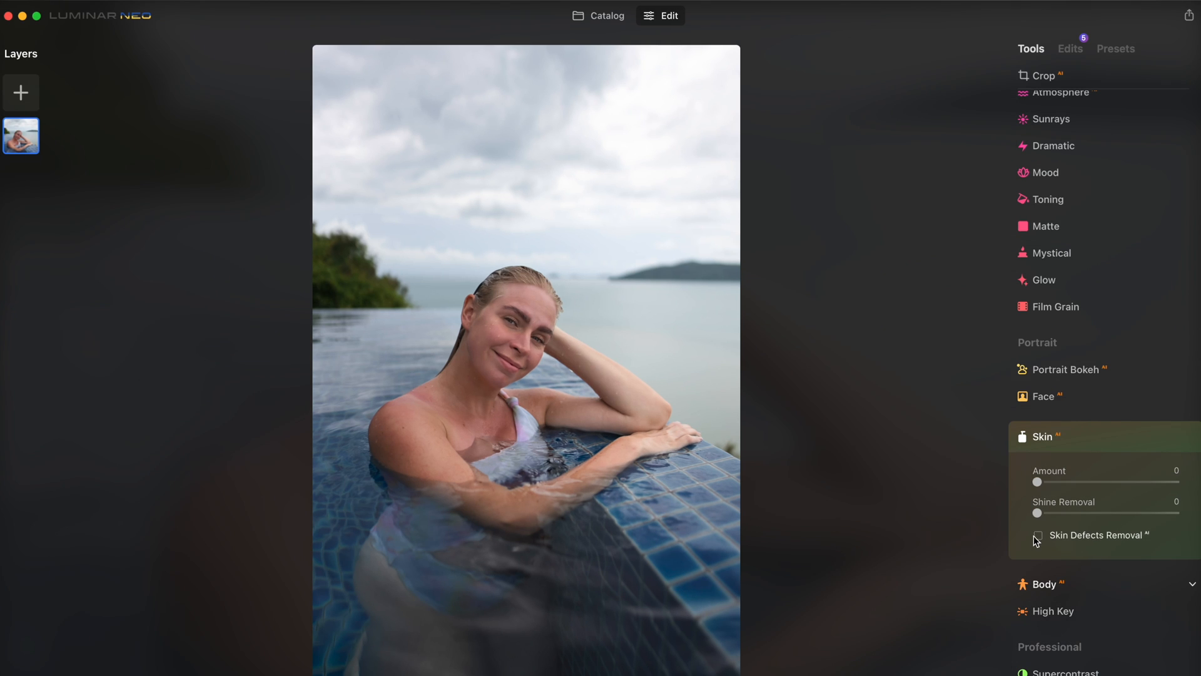
click(1039, 535)
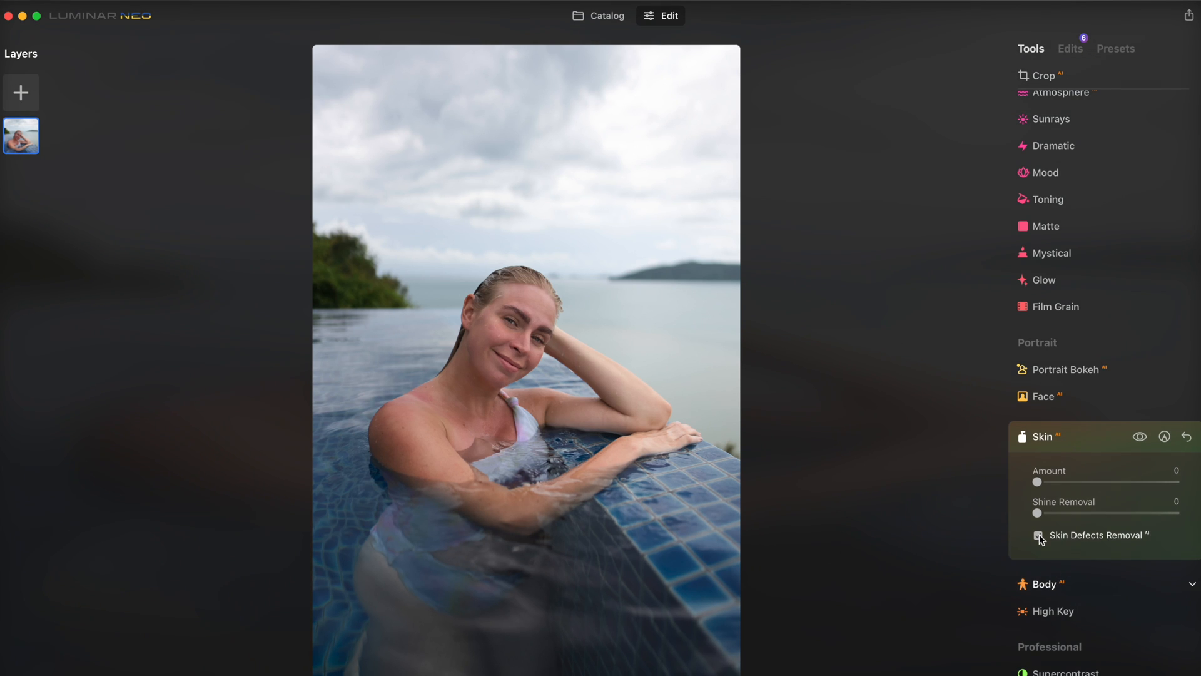
click(1044, 583)
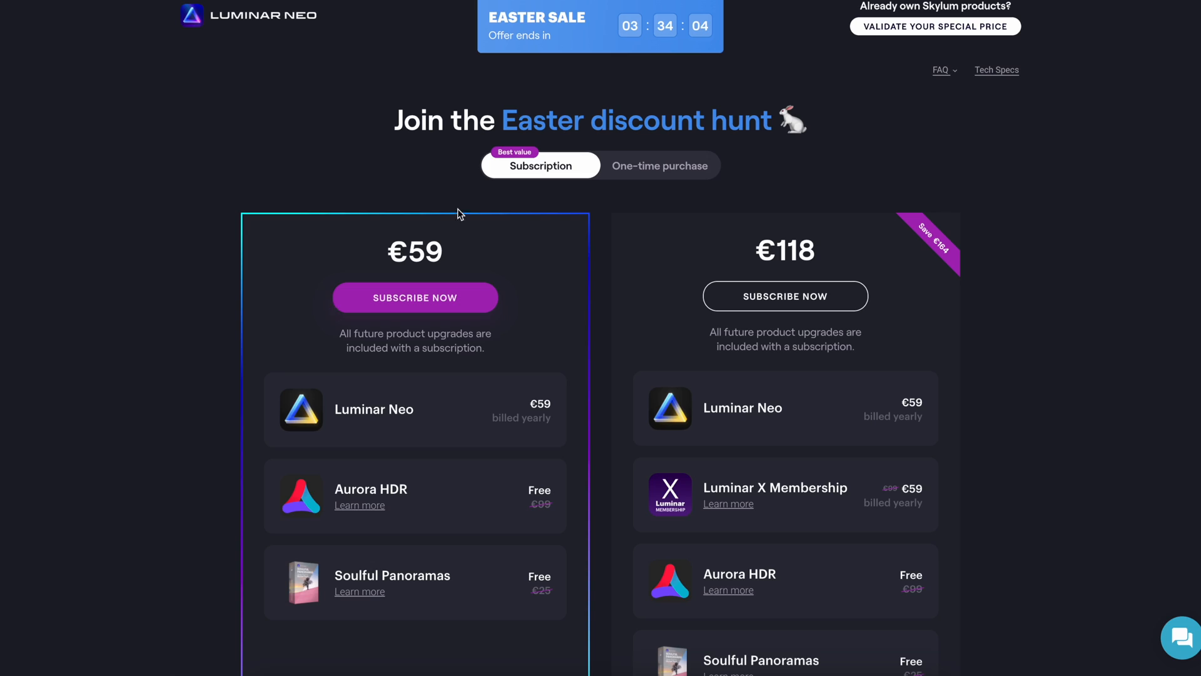
- Show one-time purchase prices (€69 and €99) instead of subscriptions
click(654, 169)
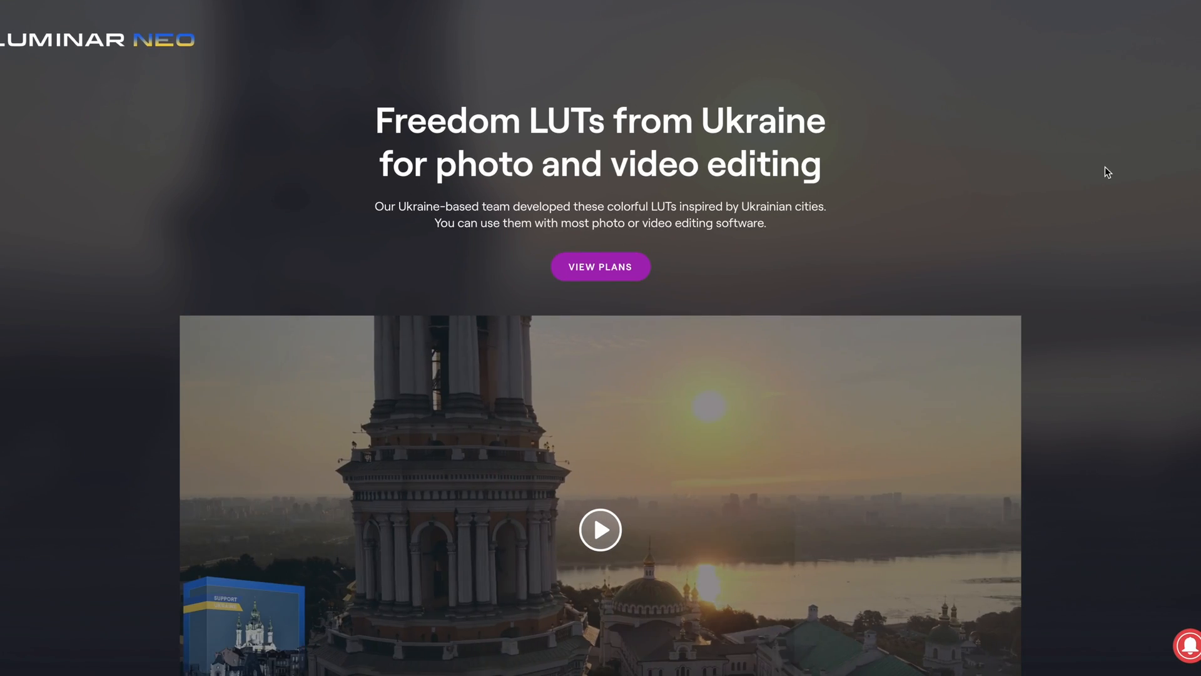
scroll(1105, 168, down, 1)
scroll(1104, 178, down, 2)
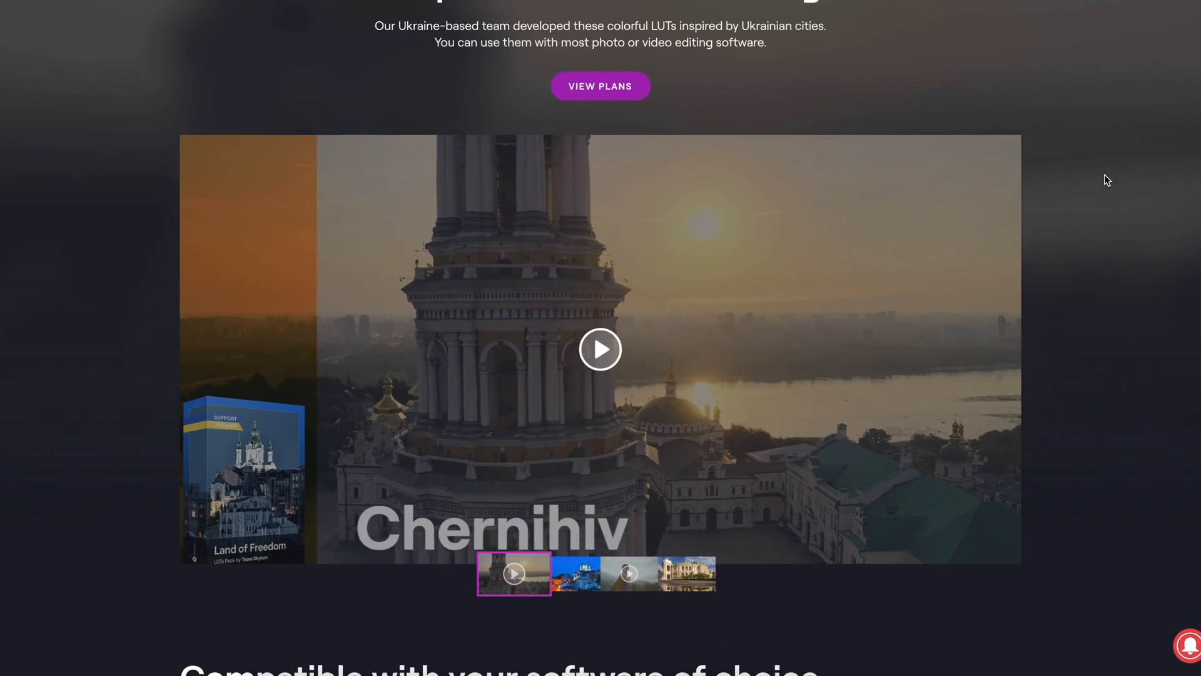
- View the Land of Freedom LUT pack plans: €39 alone or €108 with Luminar Neo
click(774, 155)
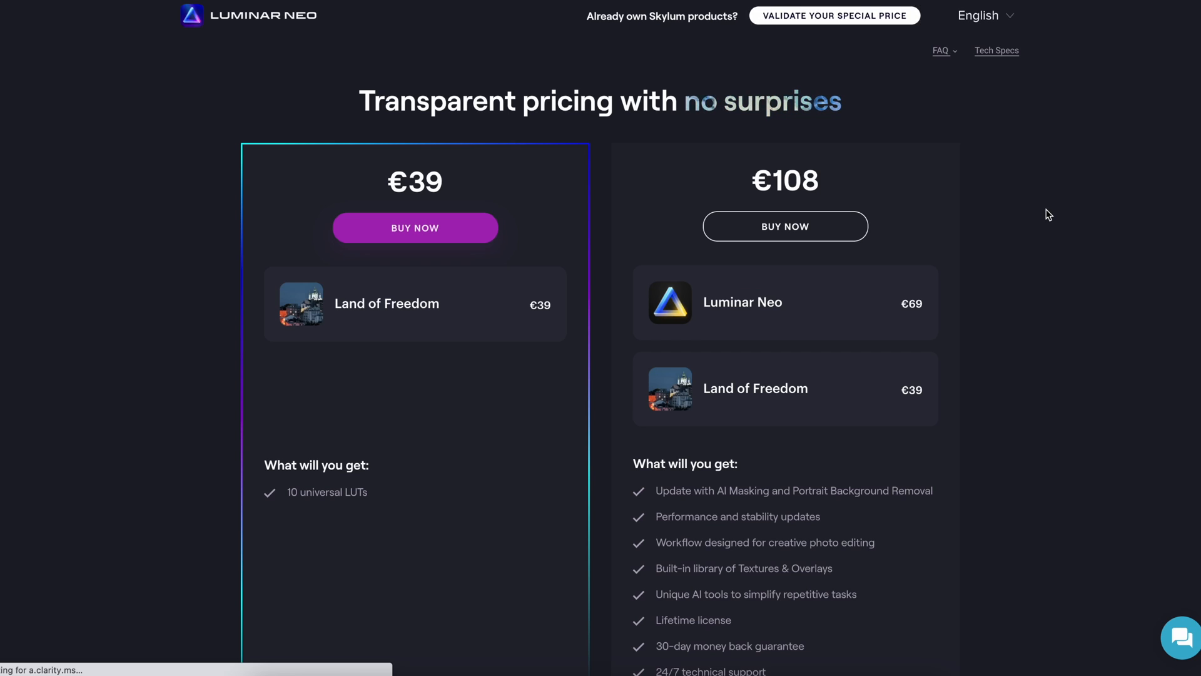
scroll(1047, 215, down, 1)
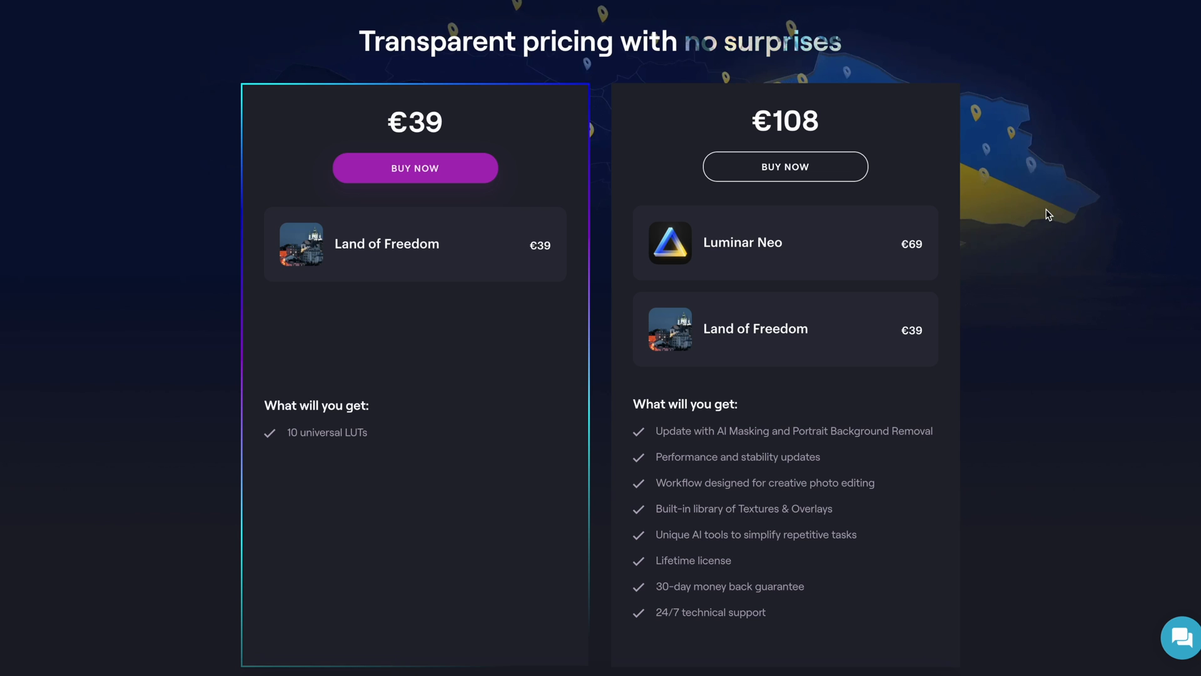